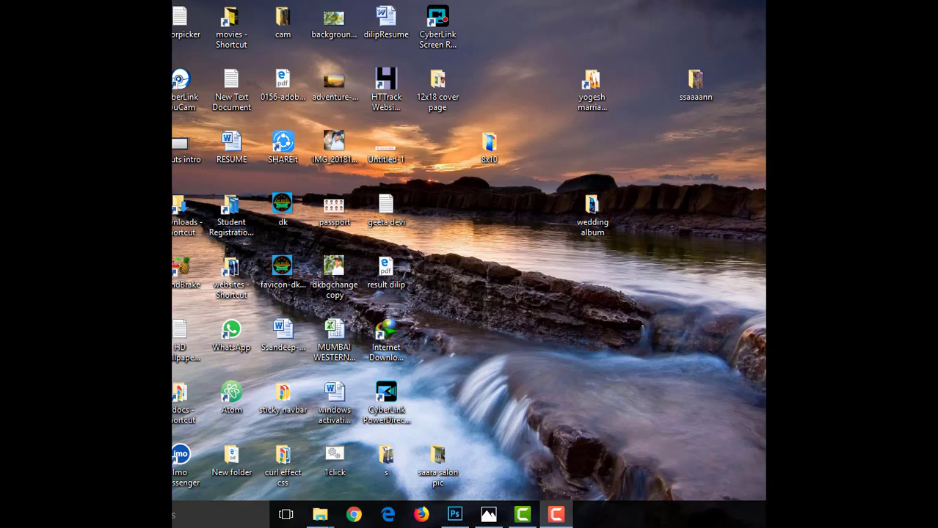
Launch Photoshop and create a new white 36 × 12 inch document at 300 pixels/inch.
left_click(454, 514)
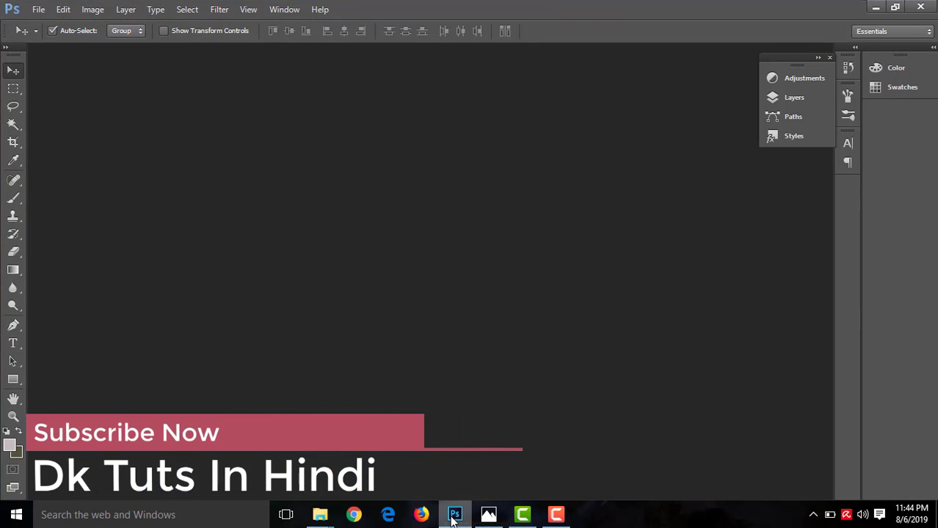
key("ctrl+n")
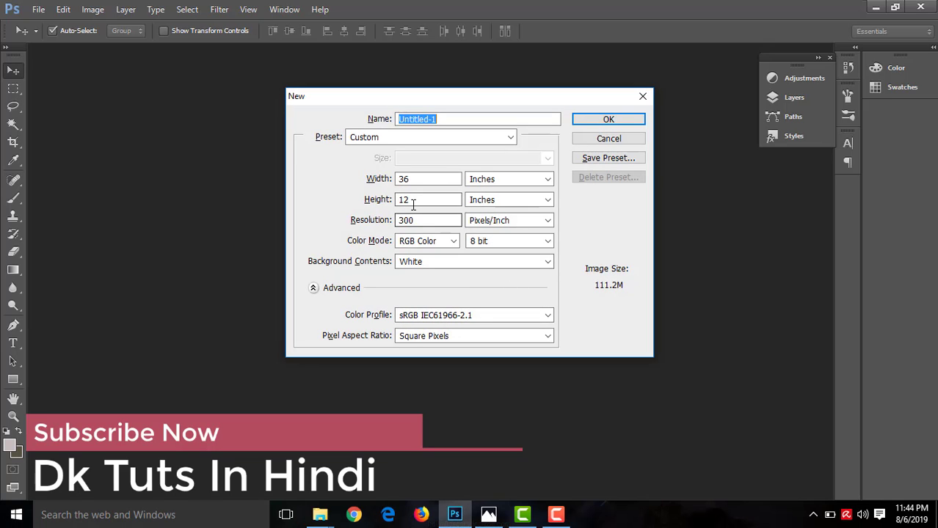
left_click(438, 179)
left_click(438, 198)
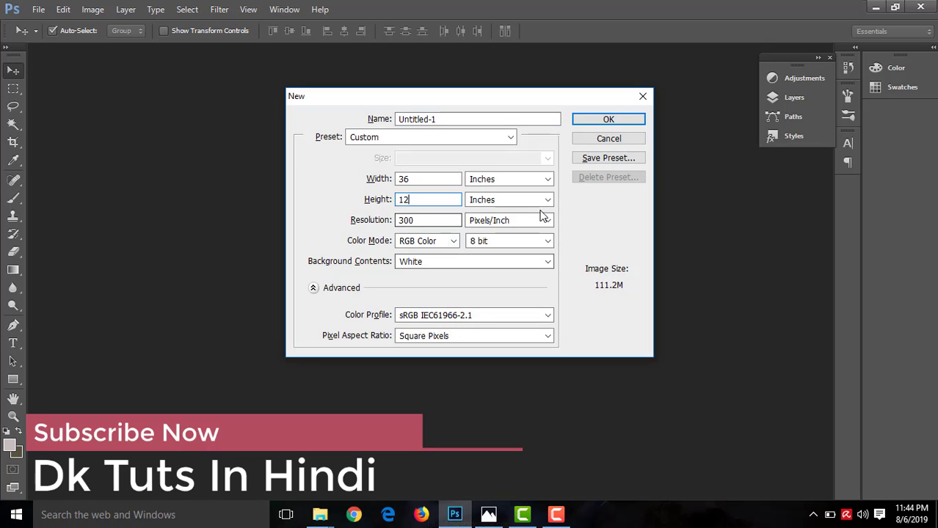
left_click(603, 122)
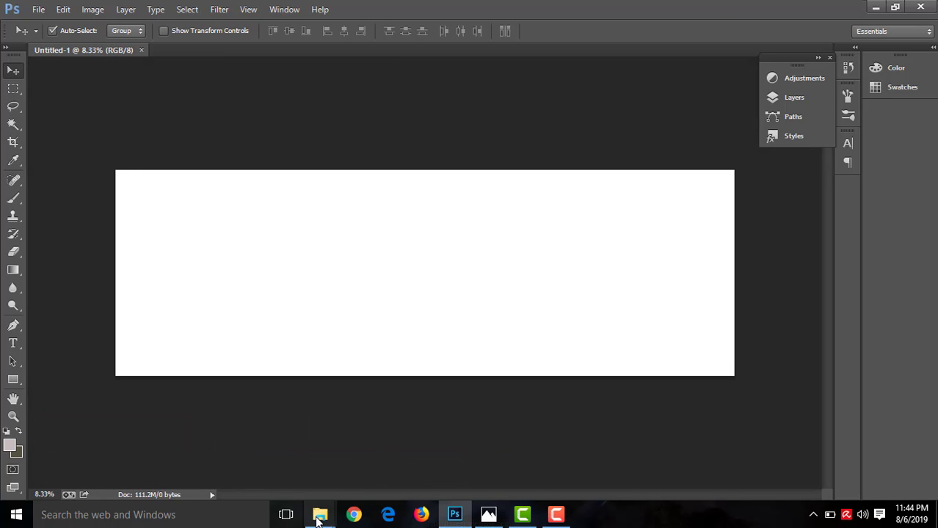
mouse_move(320, 515)
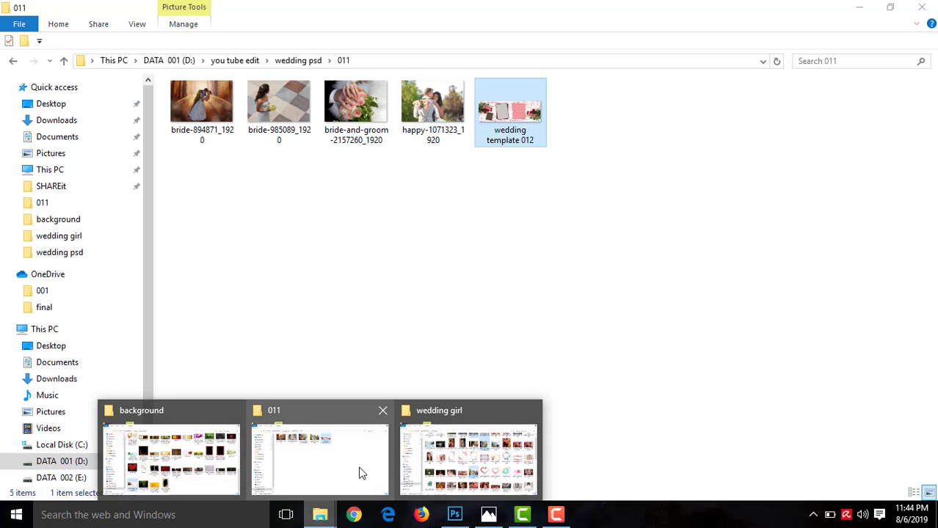
Place the wedding template 012 file onto the page so it fills the canvas.
left_click(360, 473)
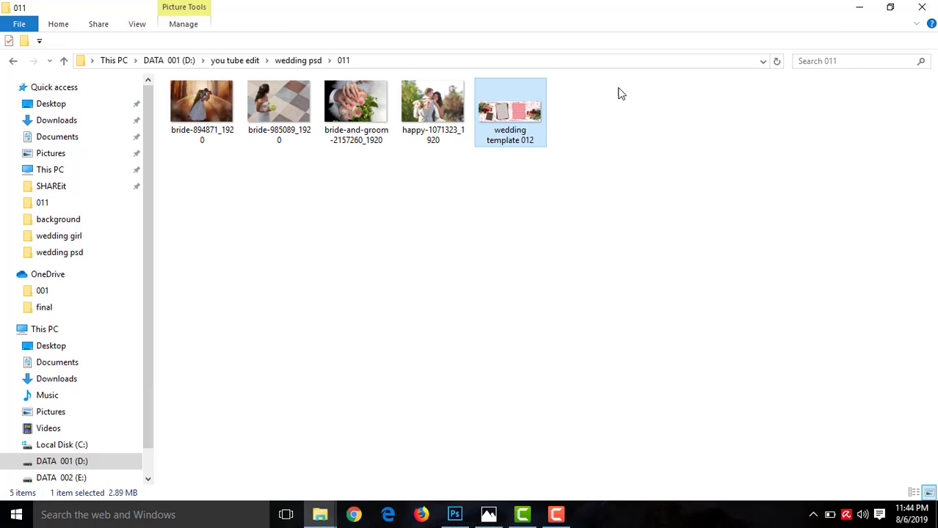
mouse_move(481, 130)
left_mouse_down()
mouse_move(455, 519)
mouse_move(506, 347)
left_mouse_up()
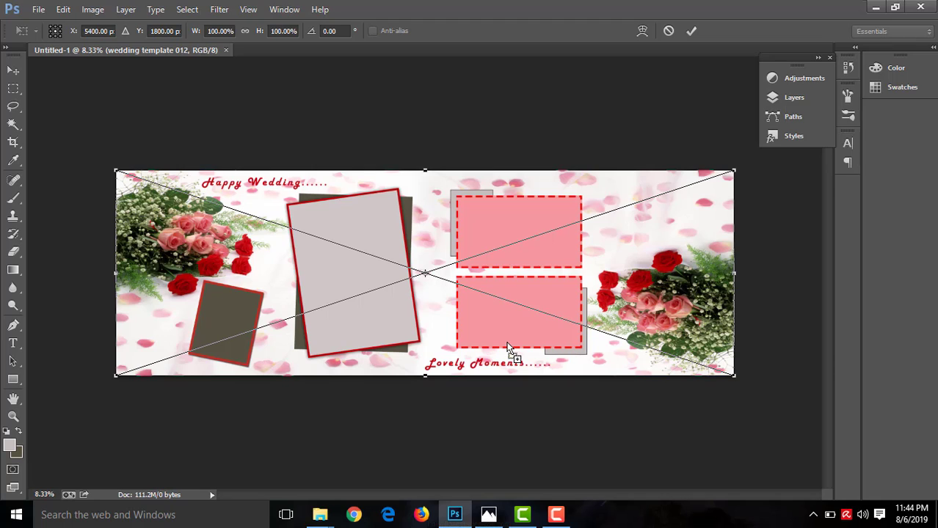
left_click(692, 31)
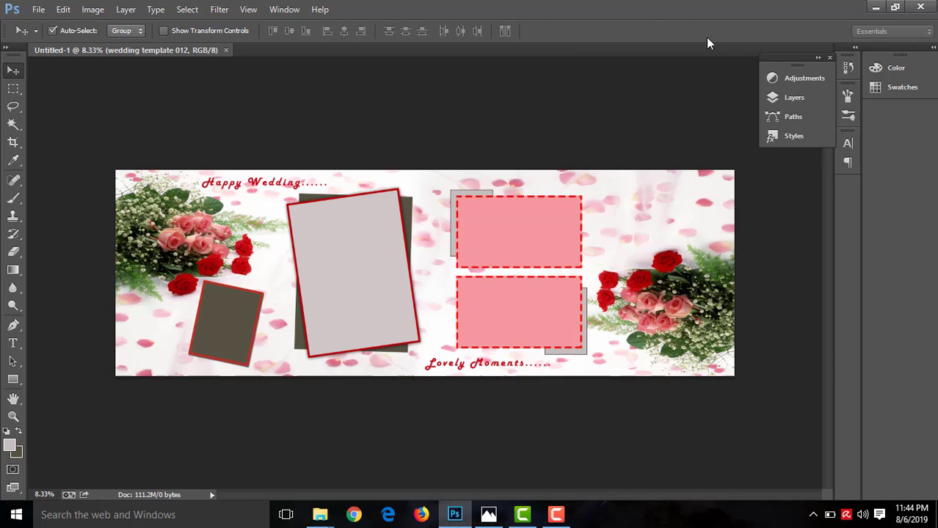
Rasterize the wedding template 012 layer into an ordinary pixel layer.
left_click(796, 97)
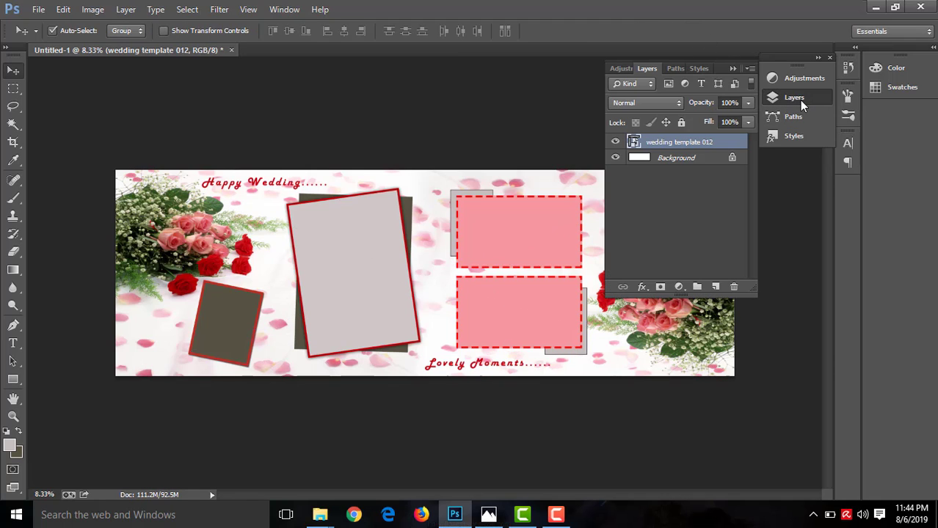
right_click(689, 146)
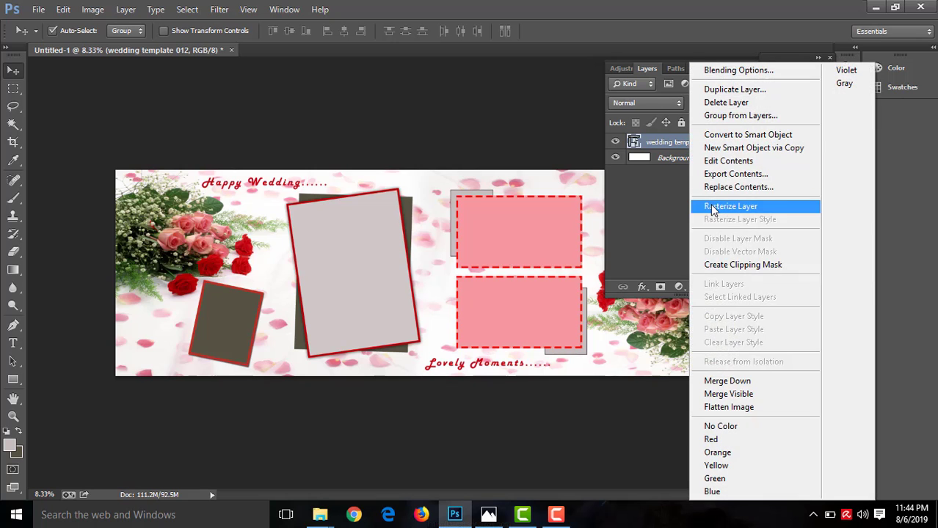
left_click(712, 211)
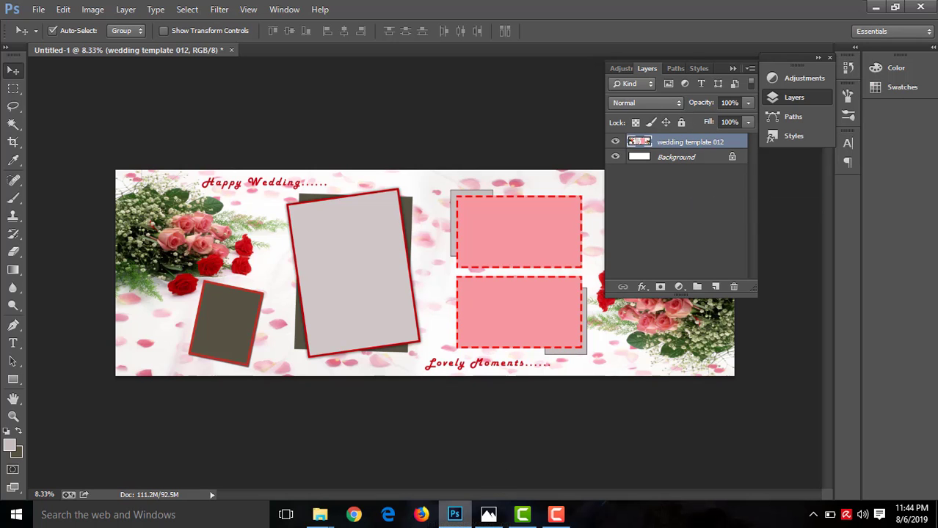
mouse_move(319, 515)
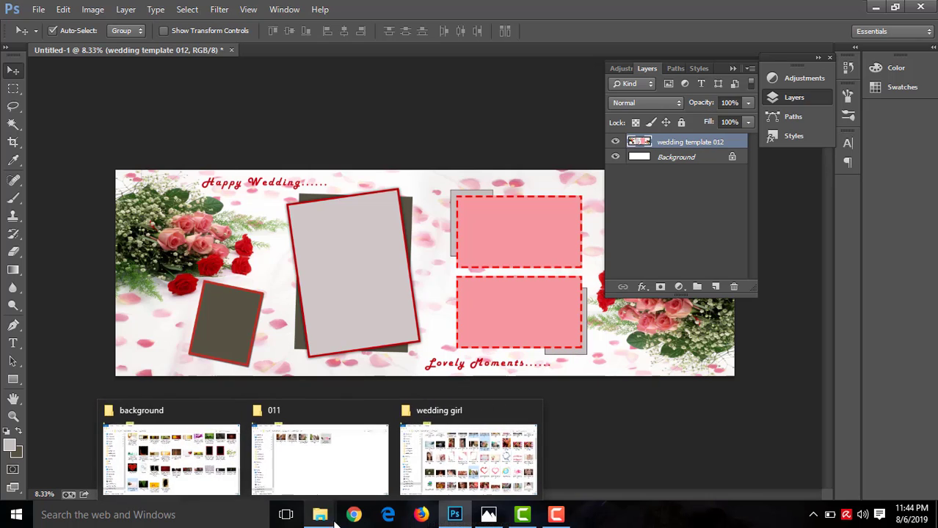
Select the four wedding photos in the 011 folder and drag them into Photoshop as separate tabs.
left_click(347, 478)
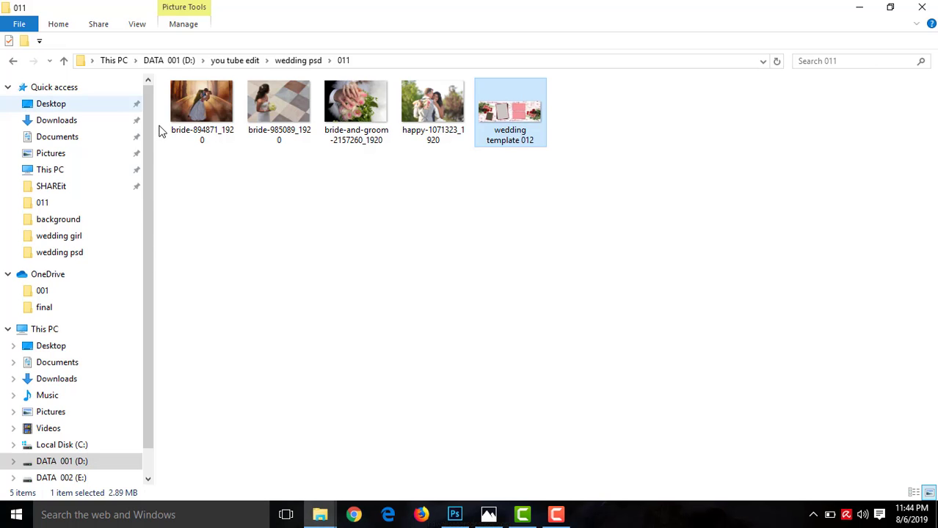
left_click(206, 191)
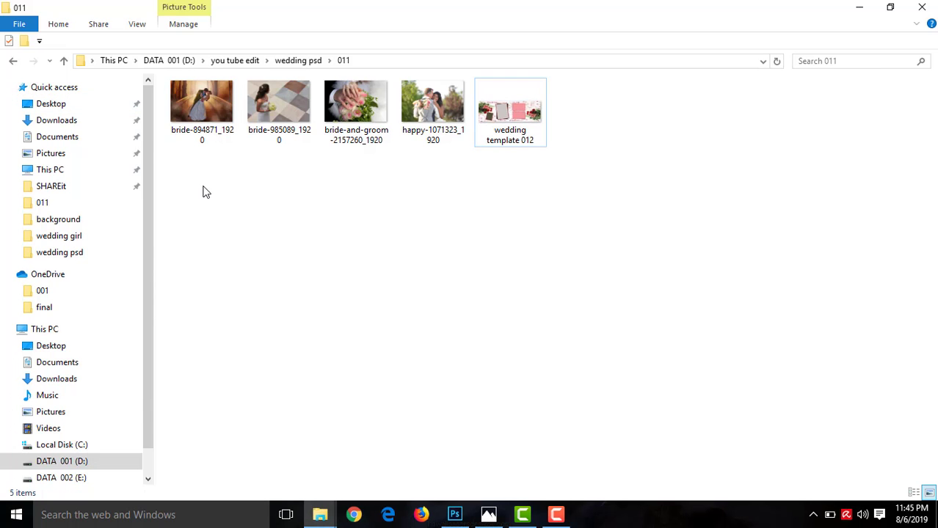
left_click_drag(206, 192, 447, 116)
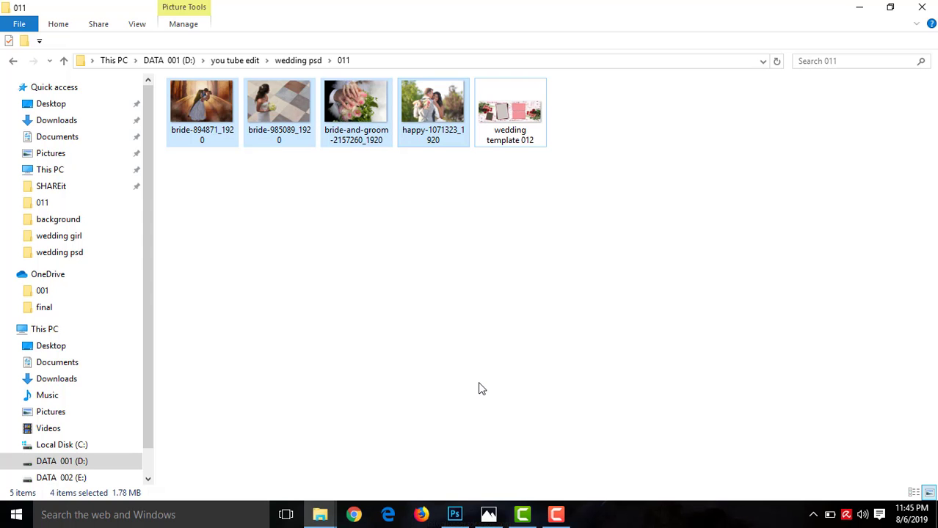
left_click_drag(481, 389, 545, 242)
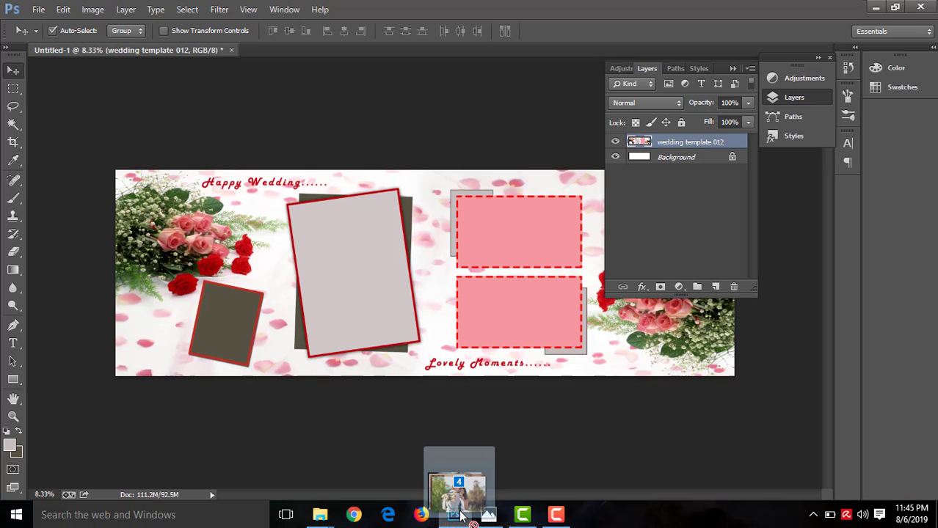
left_click_drag(545, 237, 430, 49)
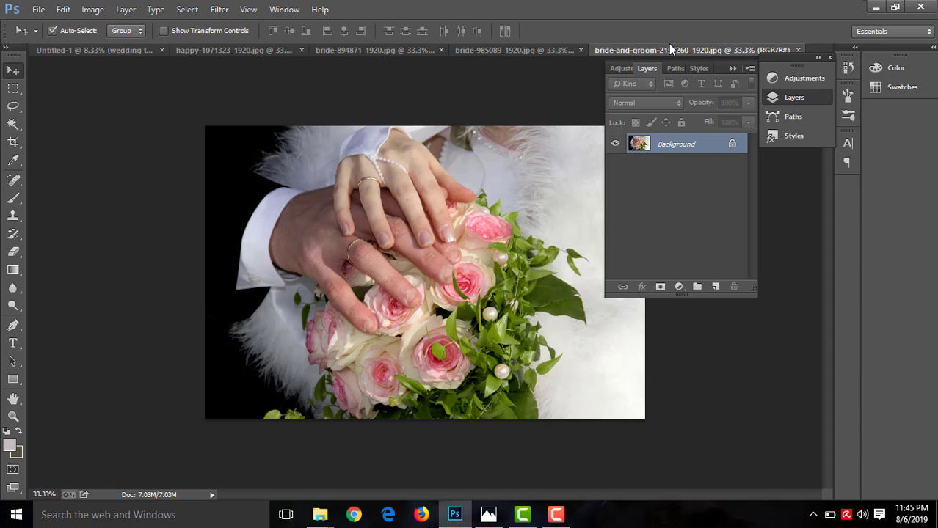
Copy the entire bride-and-groom hands photo and return to the Untitled-1 album page.
key("ctrl+a")
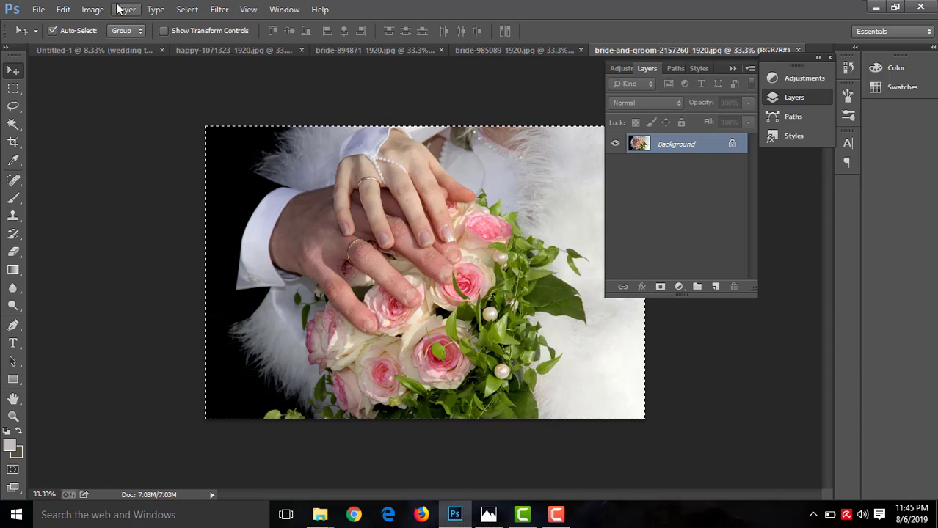
left_click(64, 10)
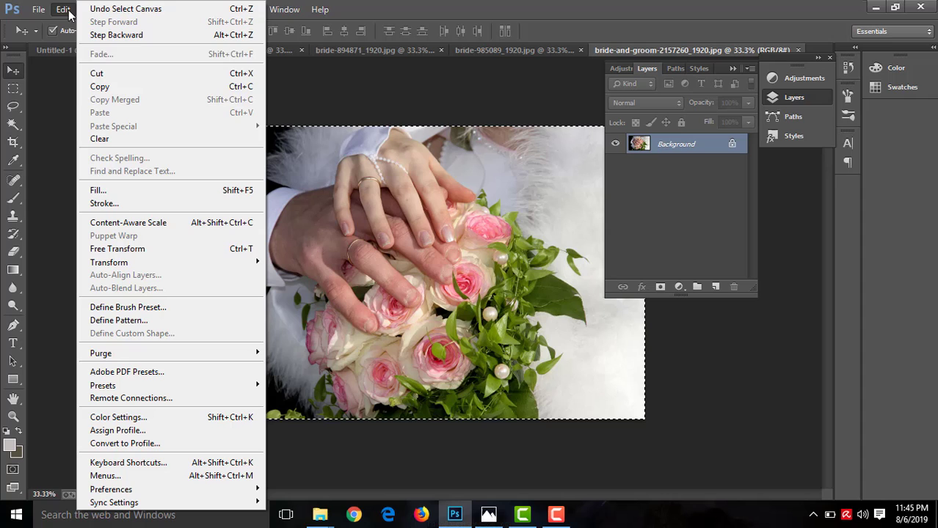
left_click(96, 87)
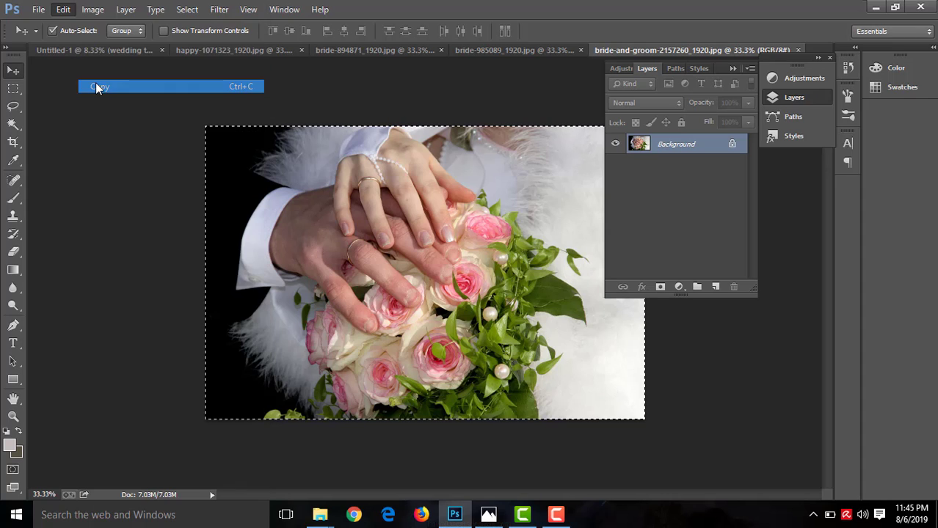
left_click(147, 48)
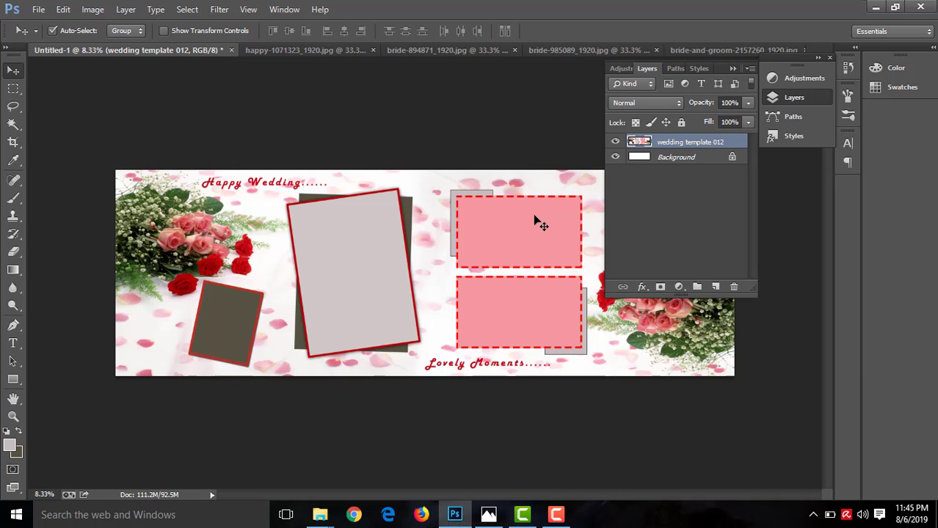
Magic Wand the lower-left frame and Paste Into it the copied hands photo.
left_click(13, 125)
left_click(210, 316)
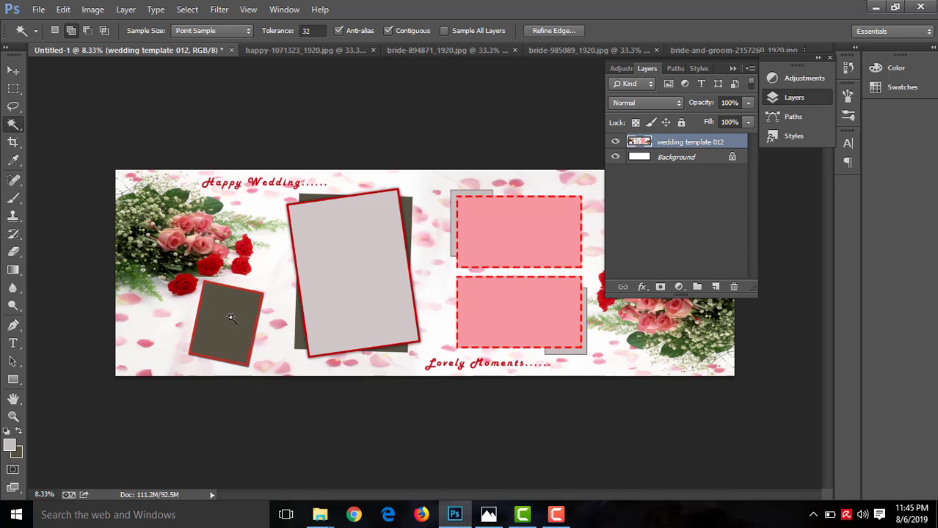
left_click(63, 9)
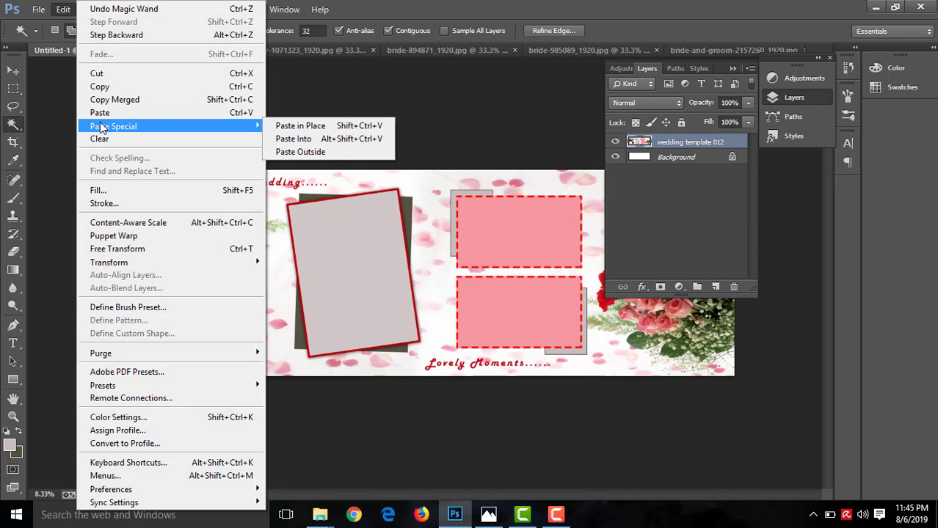
mouse_move(113, 126)
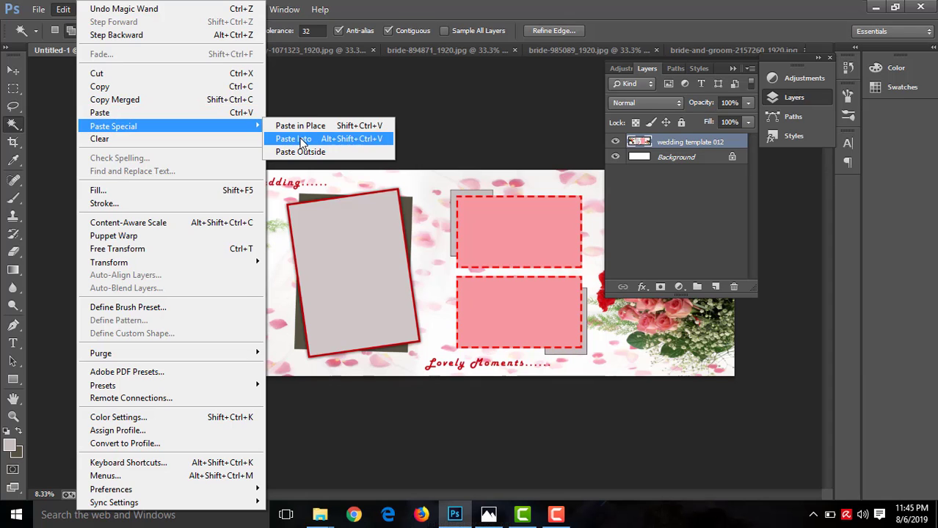
left_click(300, 140)
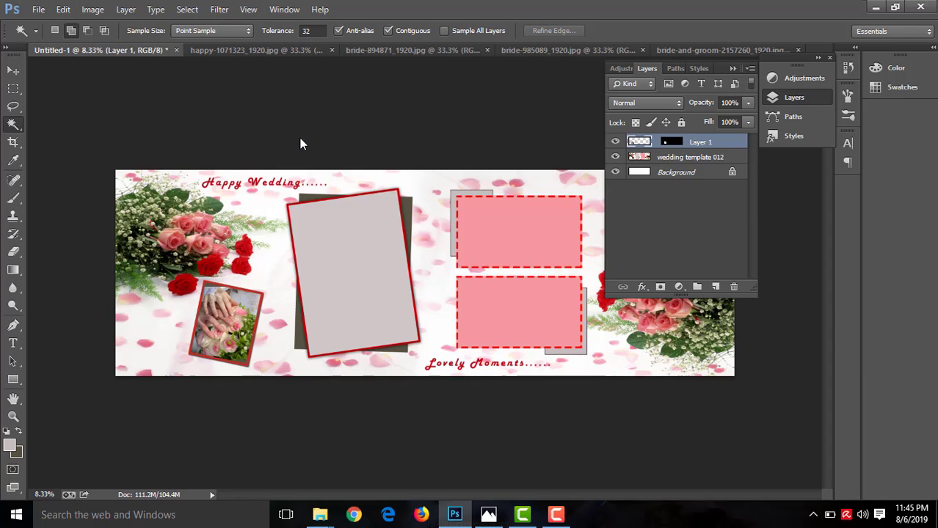
Enlarge the pasted hands photo to about 117% so it fills the frame.
key("ctrl+t")
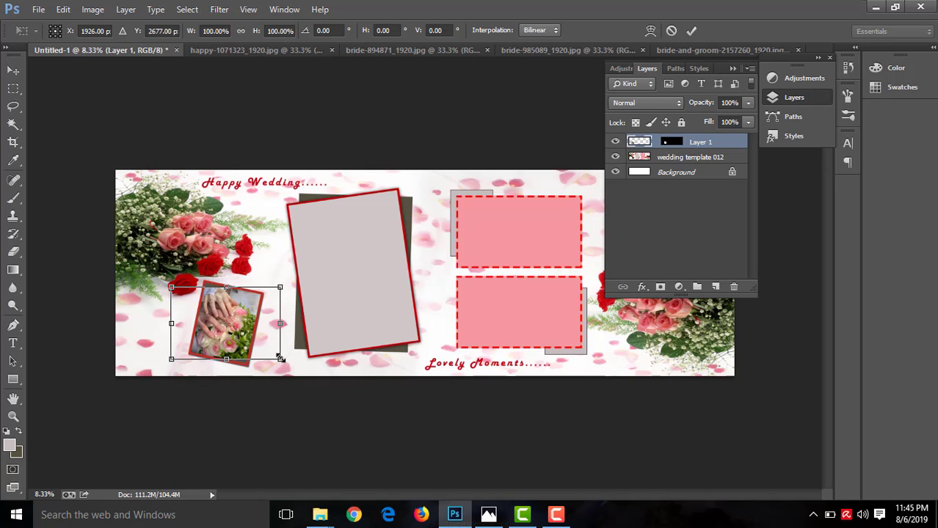
left_click_drag(279, 358, 290, 368)
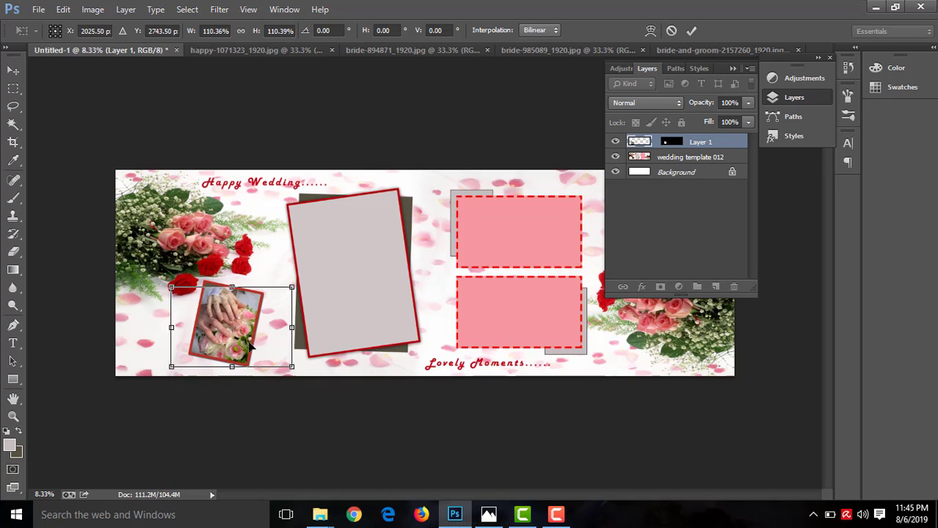
left_click_drag(171, 287, 163, 283)
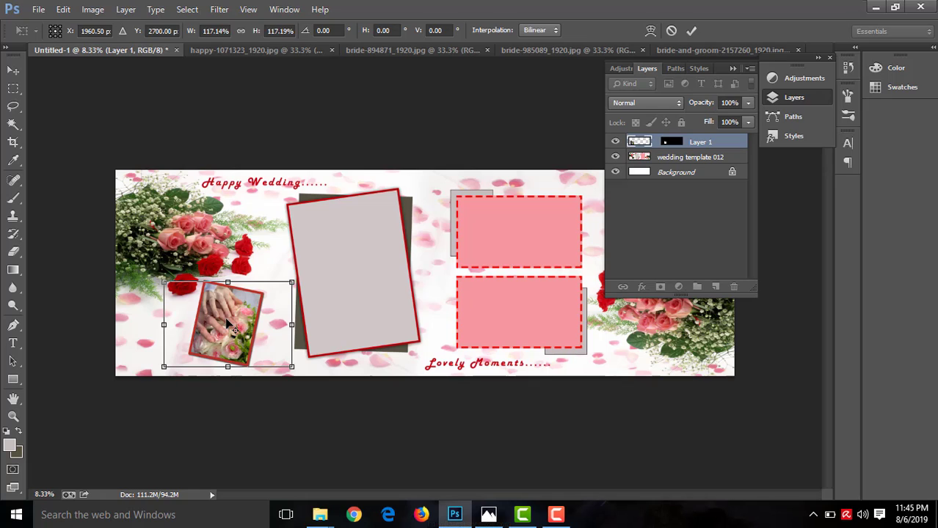
key("Return")
key("w")
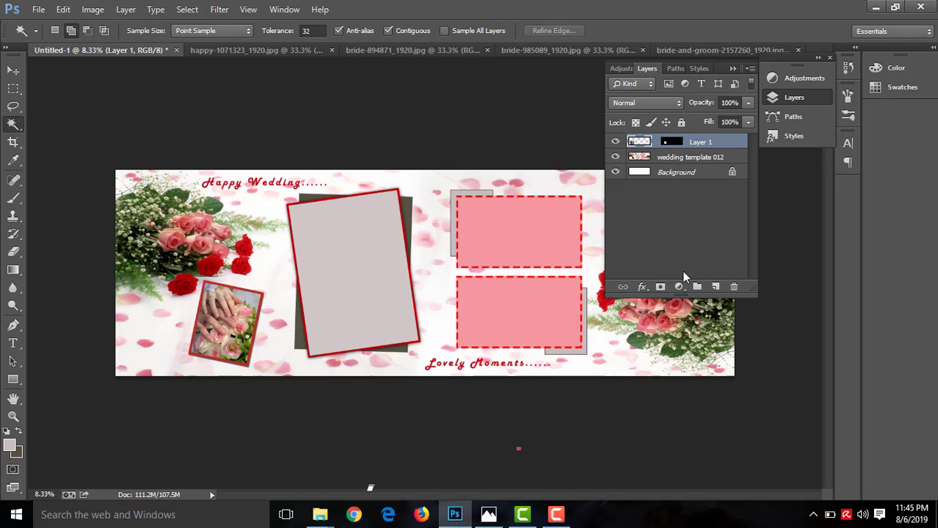
Magic Wand the large left frame, close the hands photo, and select all of bride-894871.
left_click(692, 157)
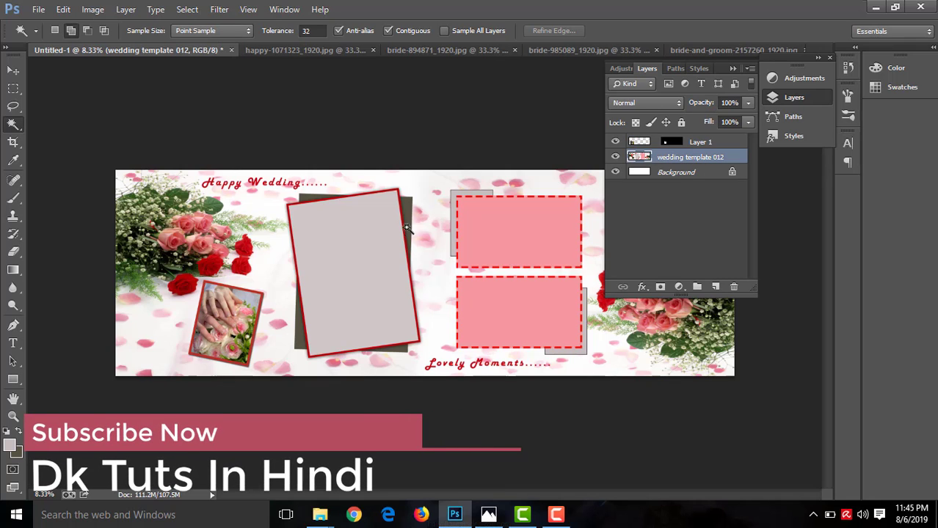
left_click(379, 243)
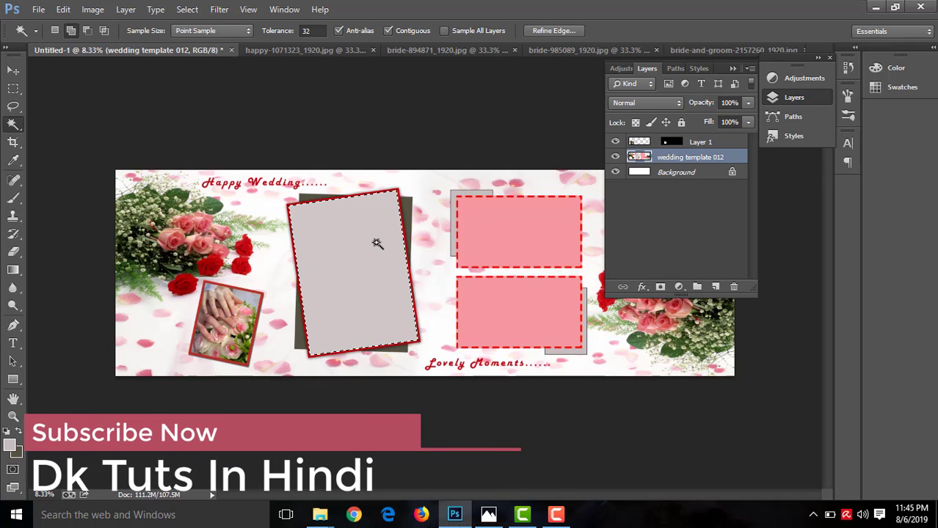
left_click(620, 45)
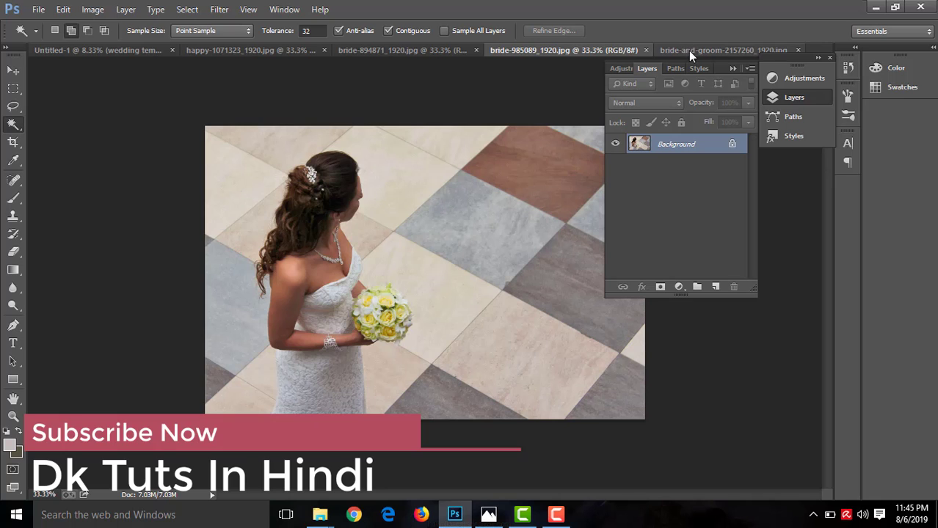
left_click(688, 51)
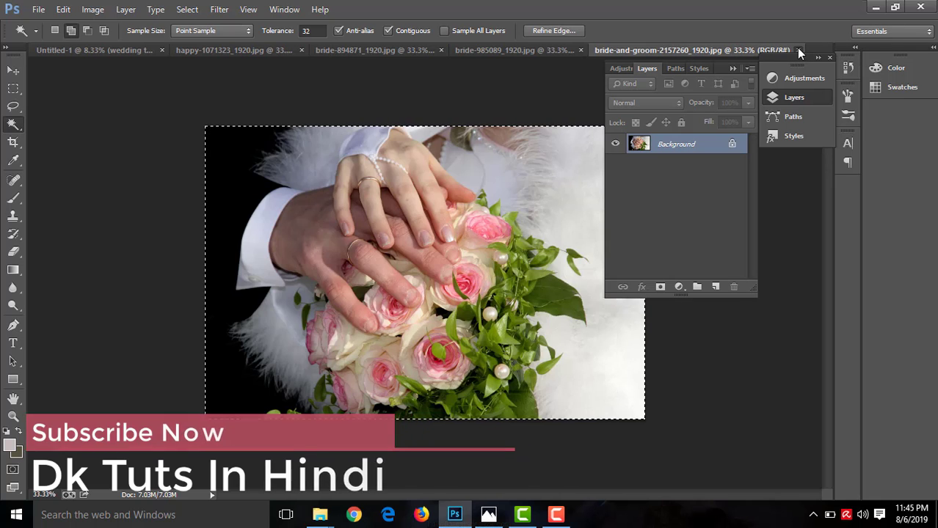
left_click(798, 50)
left_click(532, 49)
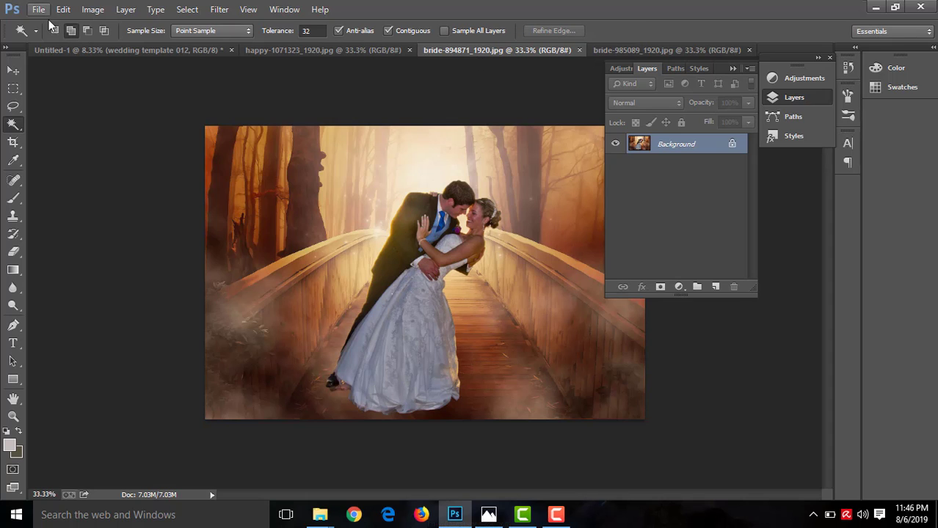
key("ctrl+a")
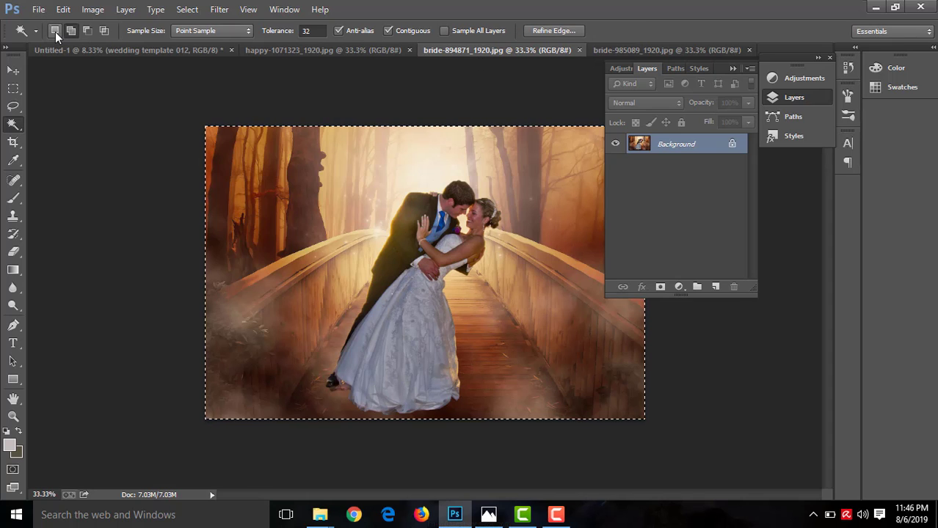
Paste the bridge couple photo into the large left frame of the album page.
left_click(126, 50)
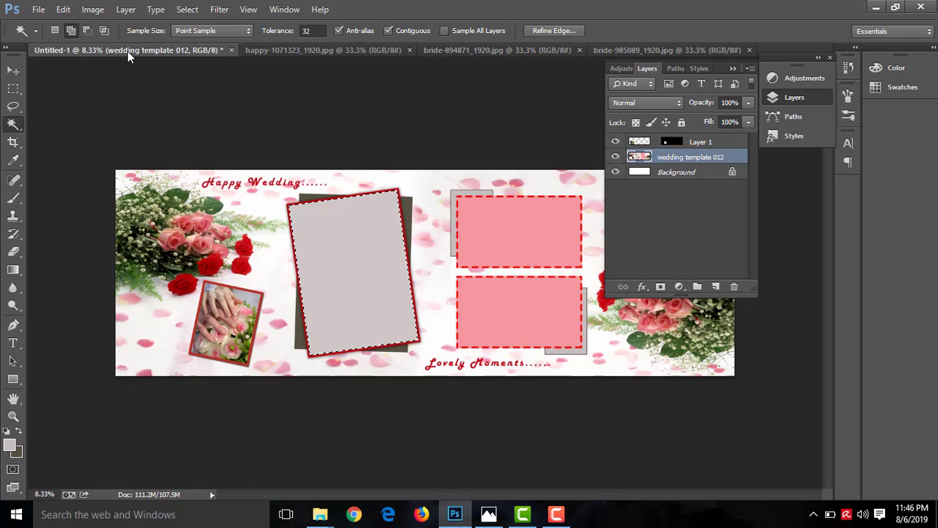
left_click(63, 11)
mouse_move(113, 126)
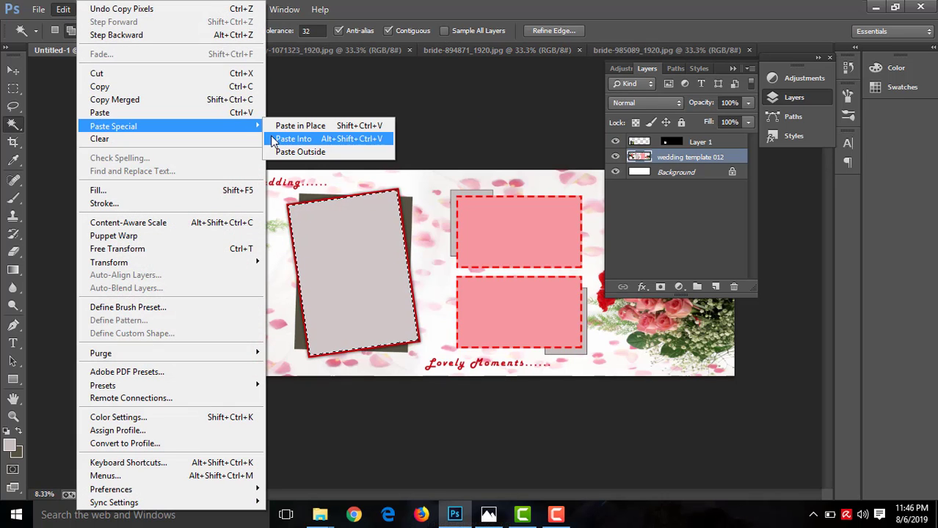
left_click(279, 140)
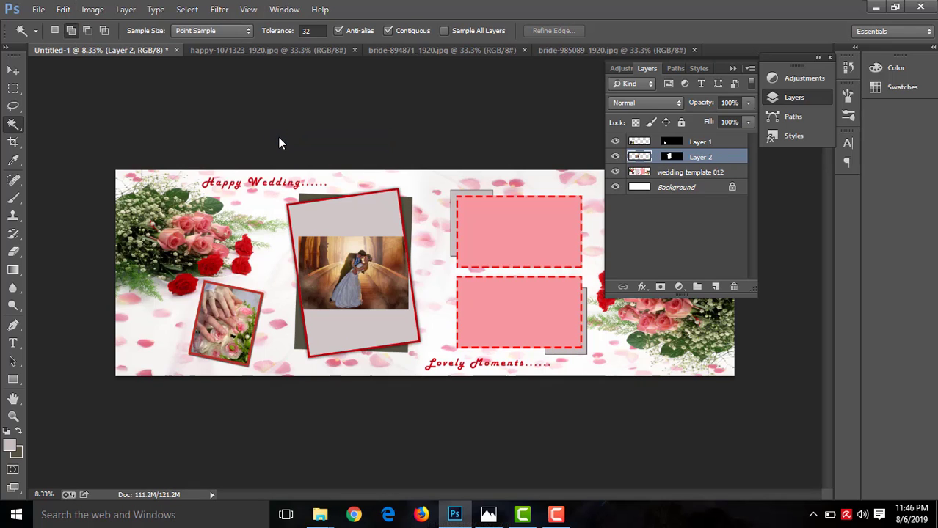
Enlarge the bridge photo to about 242% and rotate it -5.49° to fill the frame.
key("ctrl+t")
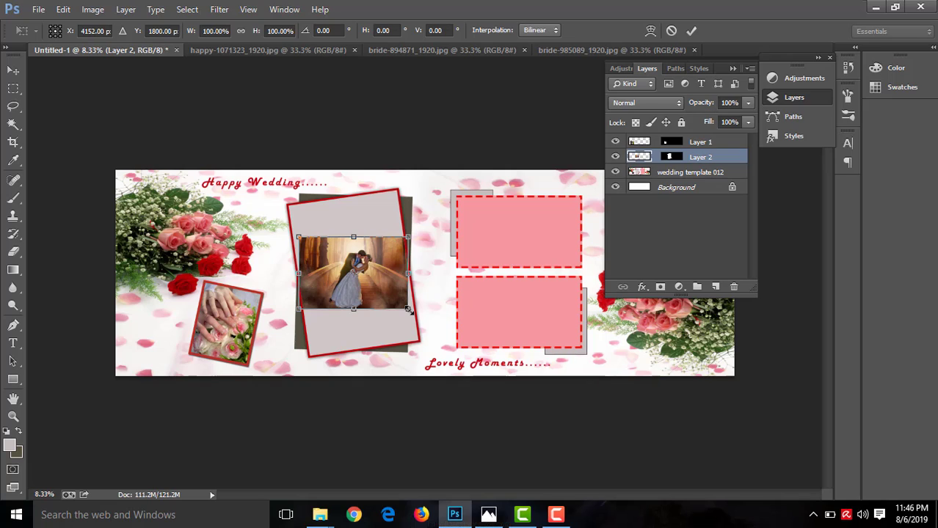
left_click_drag(455, 353, 461, 363)
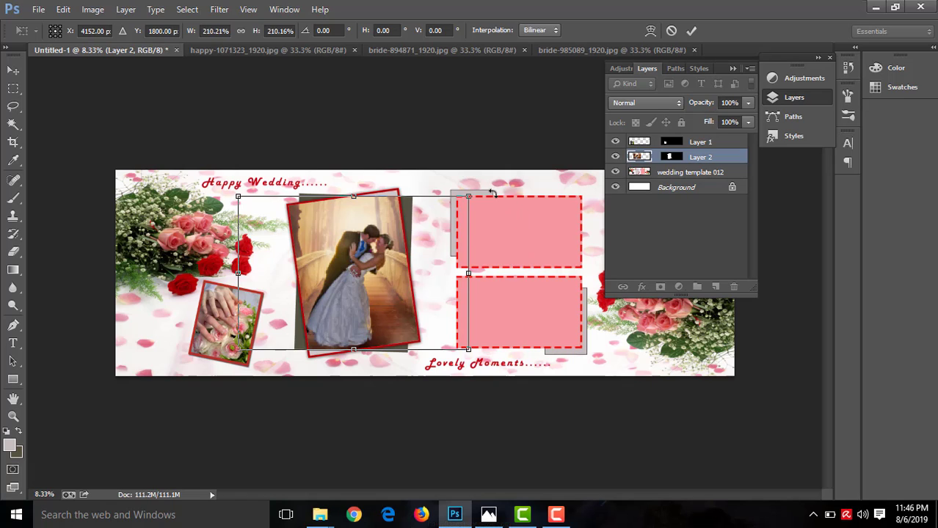
left_click_drag(477, 192, 470, 178)
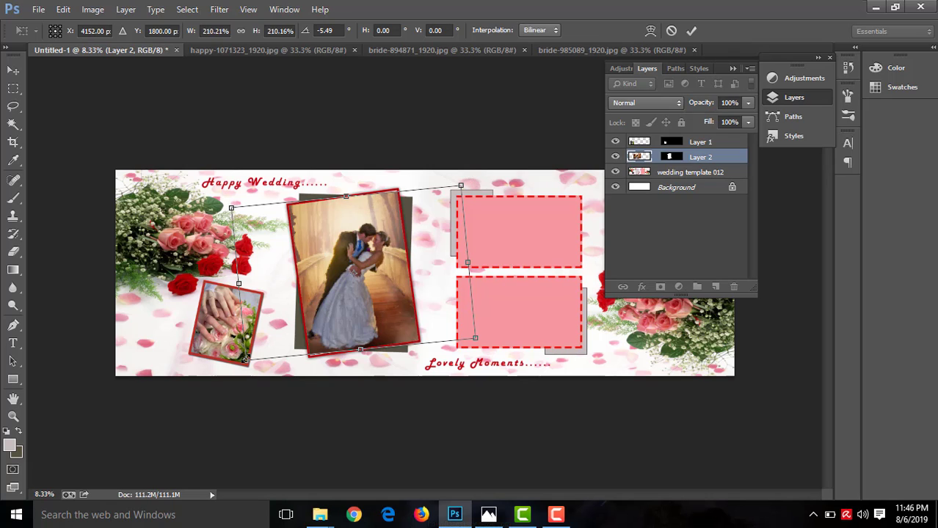
left_click_drag(245, 359, 236, 365)
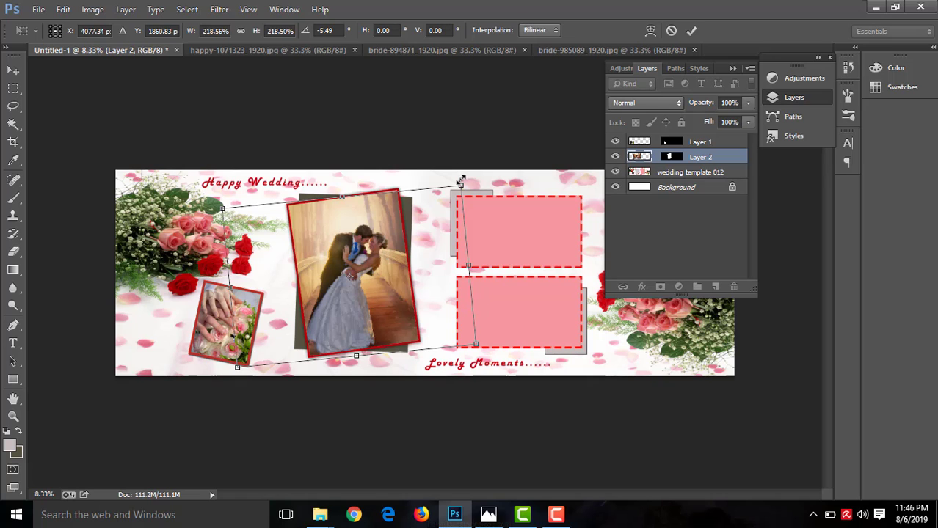
left_click_drag(461, 181, 476, 149)
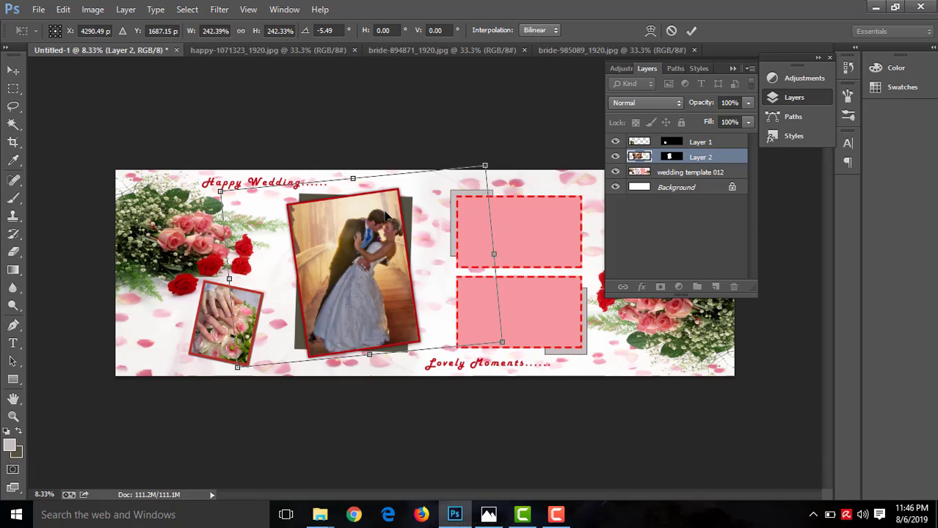
left_click_drag(371, 218, 367, 214)
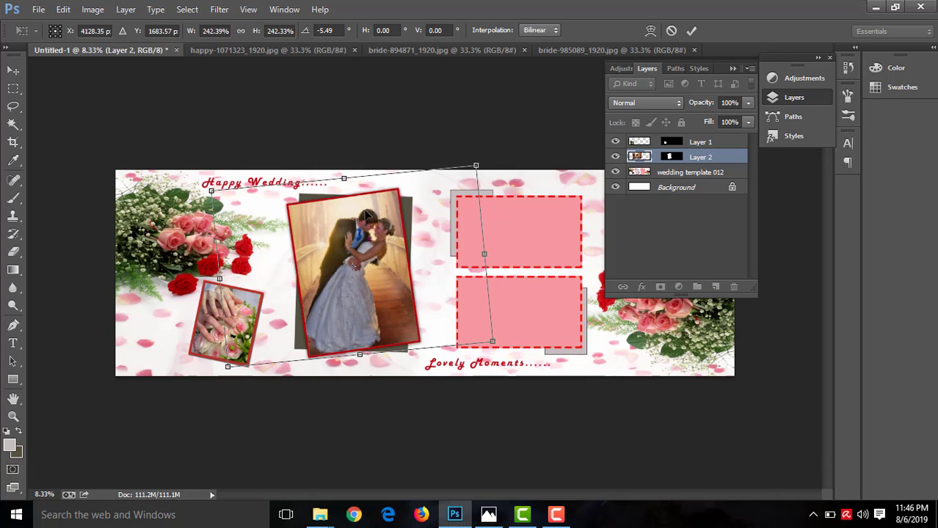
key("Right")
key("Right")
key("Right")
key("Right")
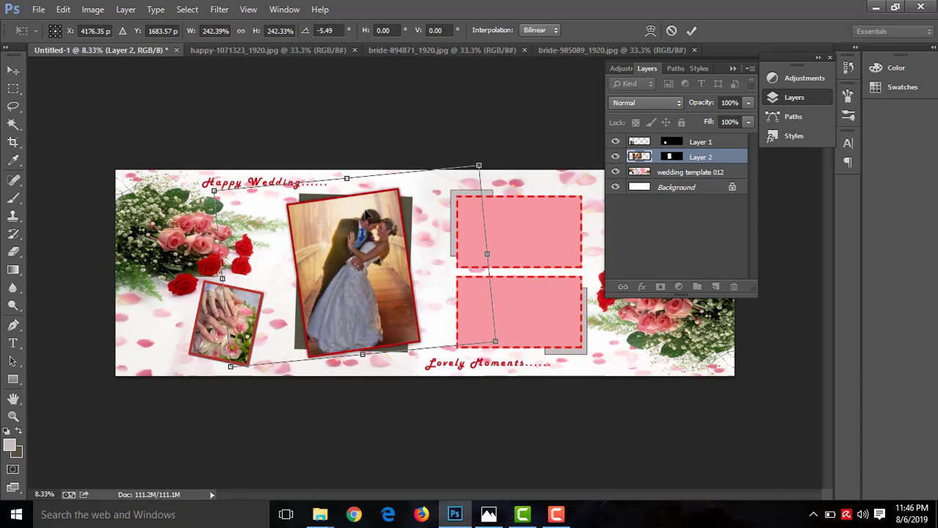
key("Return")
Apply Levels of 10 black, 1.07 midtones and 232 white to the bridge couple photo.
key("w")
key("ctrl+l")
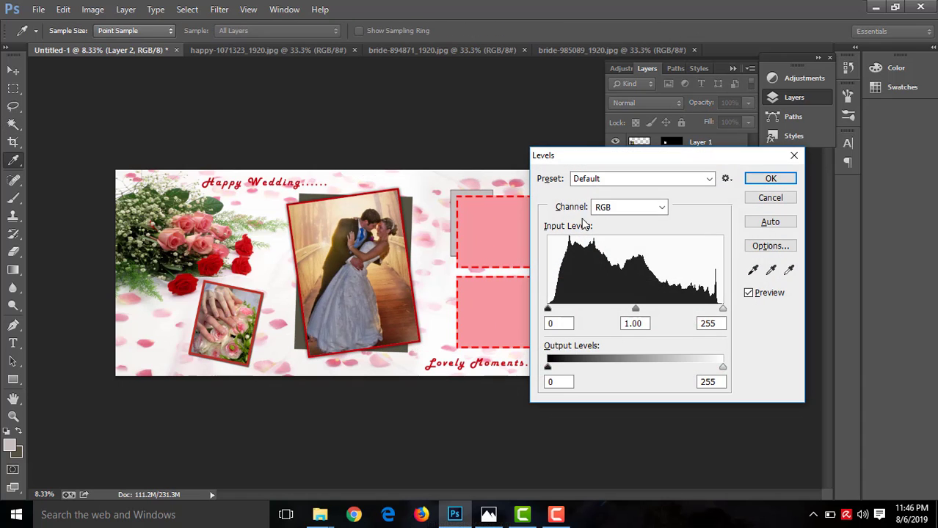
left_click_drag(722, 309, 706, 309)
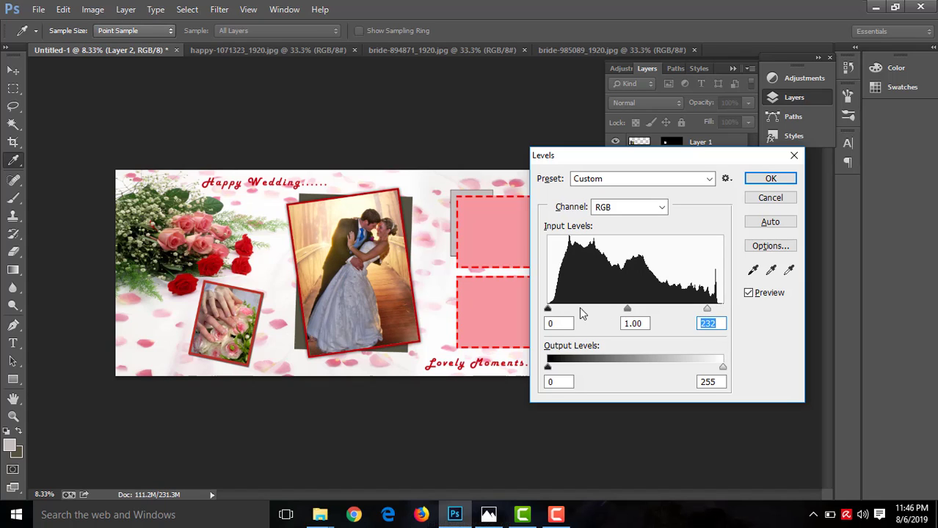
left_click_drag(548, 311, 554, 311)
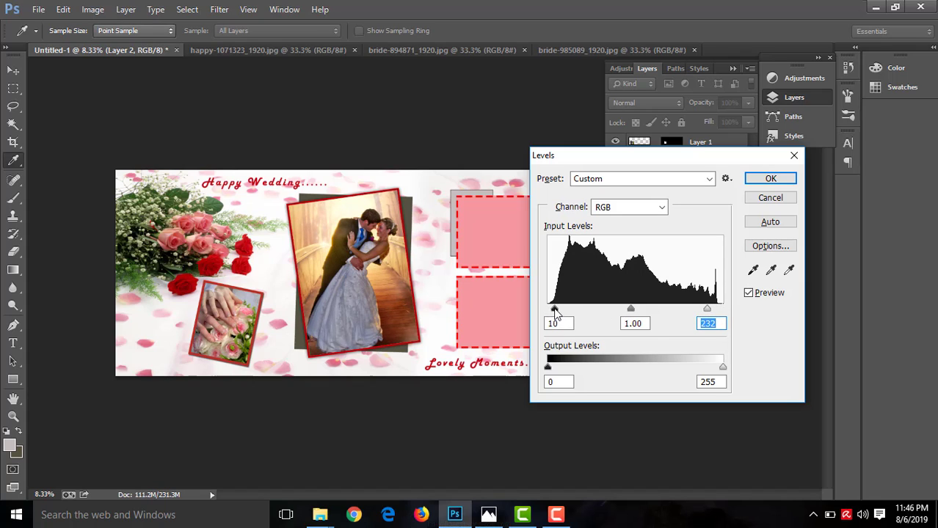
left_click_drag(630, 309, 624, 309)
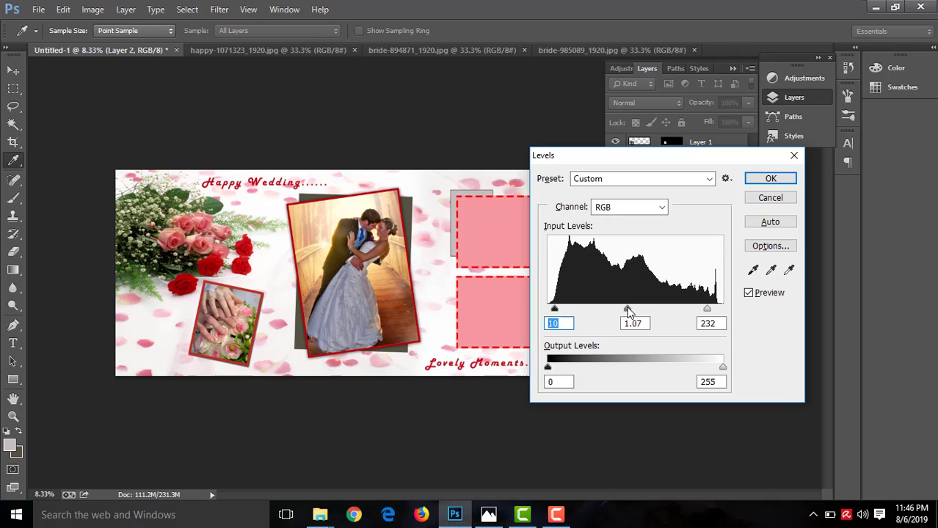
left_click(627, 310)
left_click(770, 180)
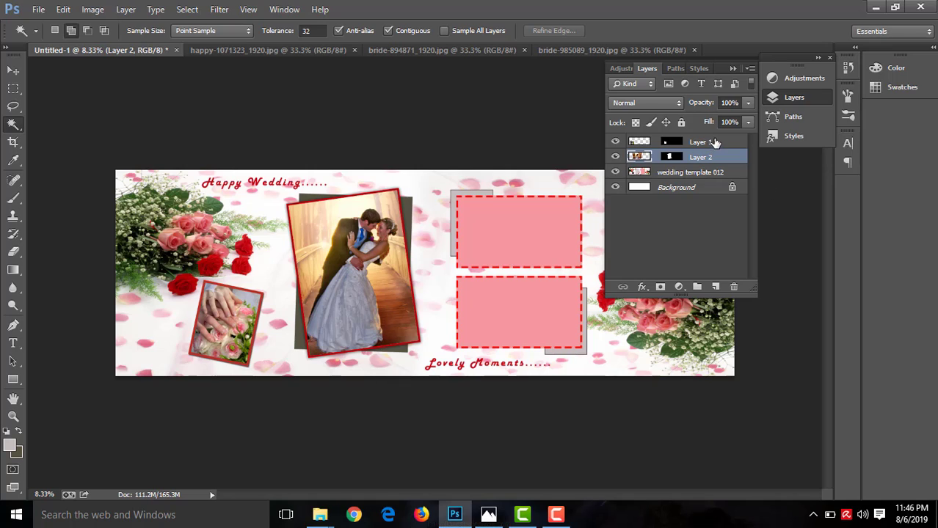
Select the top-right frame with the Magic Wand and close the bridge photo document.
left_click(693, 173)
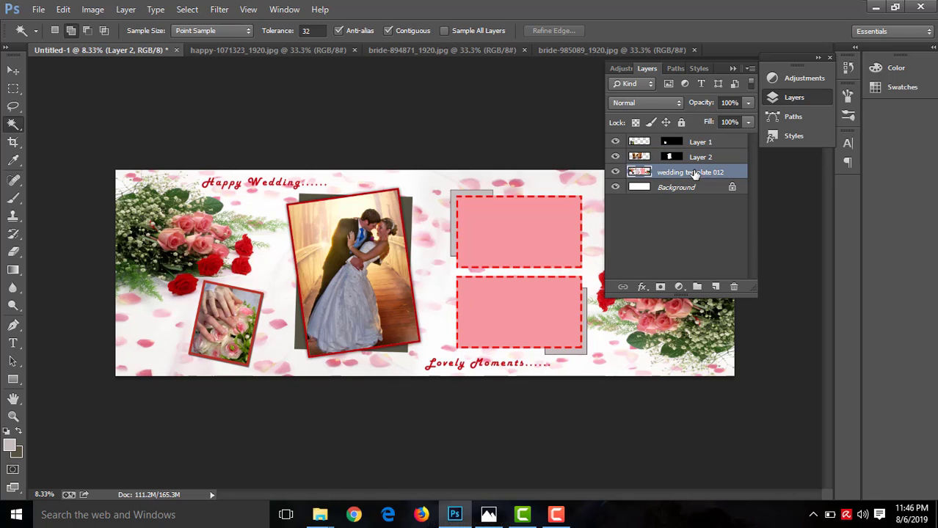
left_click(500, 224)
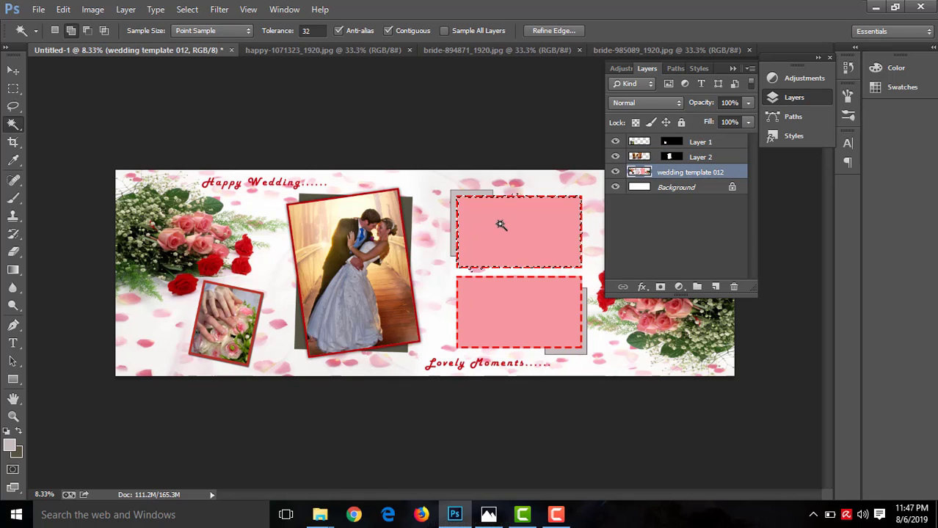
left_click(554, 49)
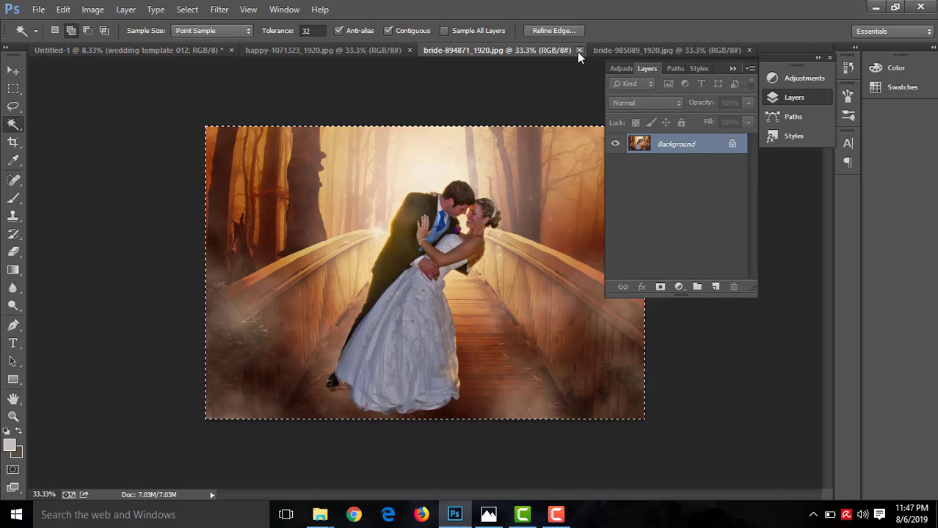
left_click(579, 50)
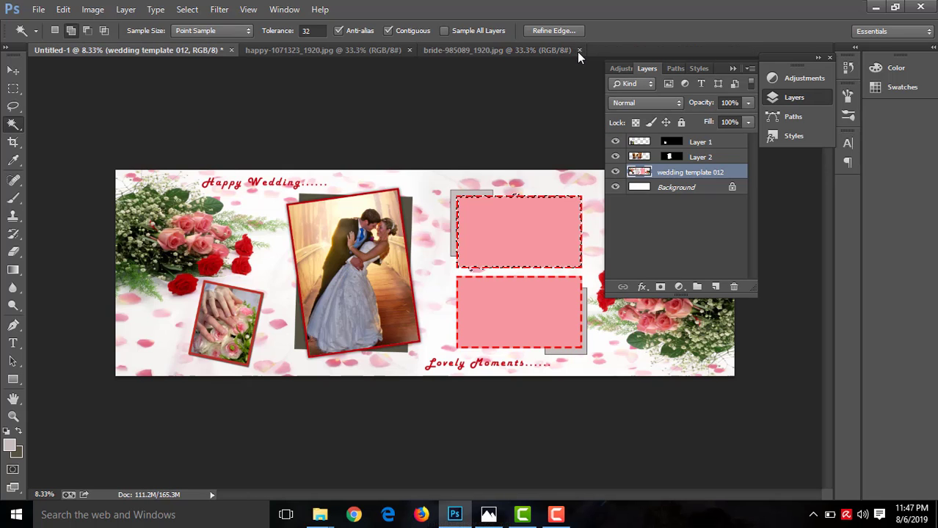
Copy the whole happy-1071323 couple photo and Paste Into the top-right frame.
left_click(368, 50)
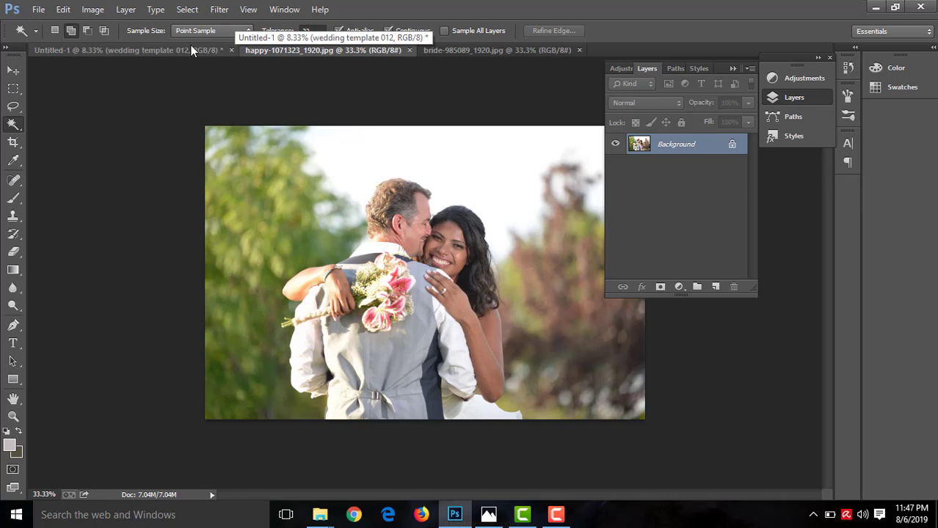
key("ctrl+a")
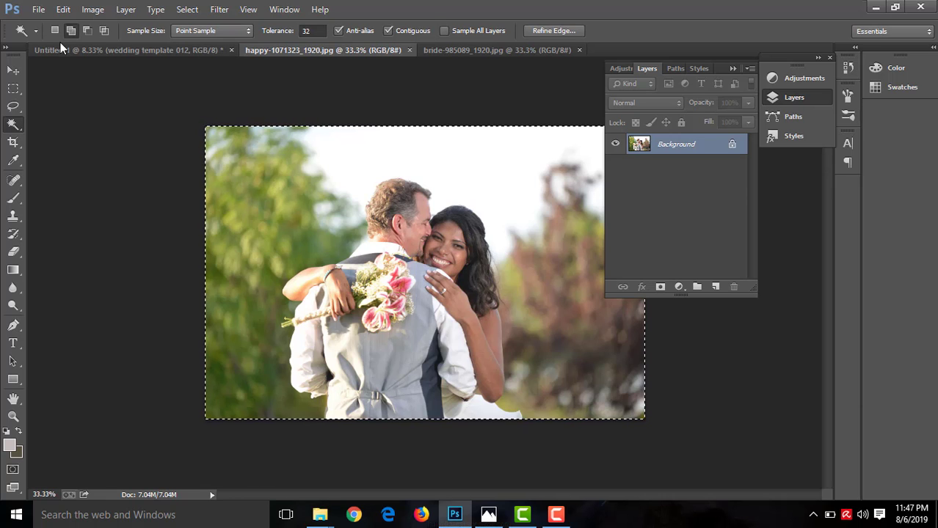
left_click(66, 52)
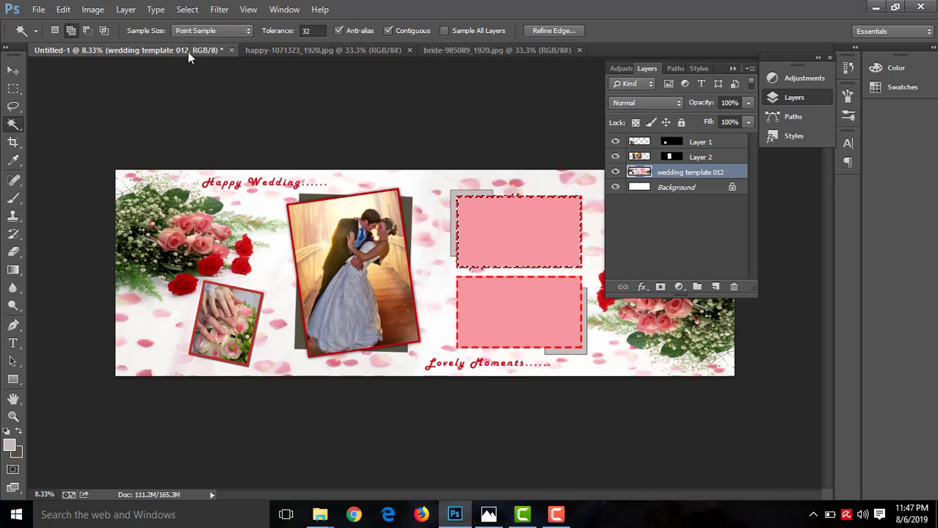
left_click(64, 9)
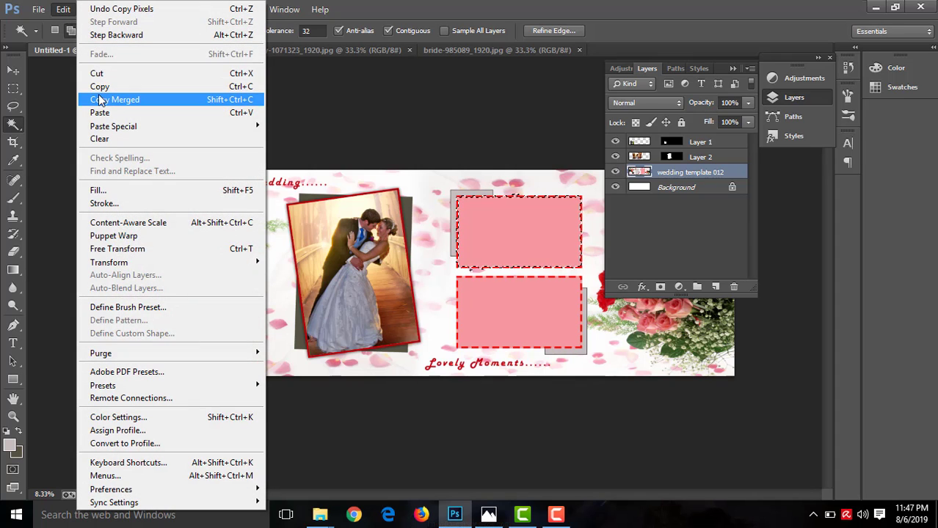
mouse_move(113, 126)
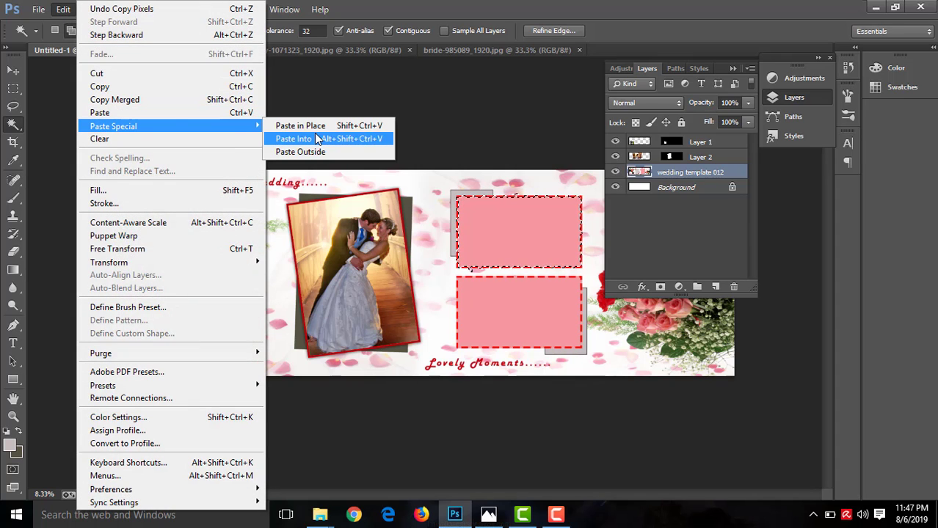
left_click(314, 139)
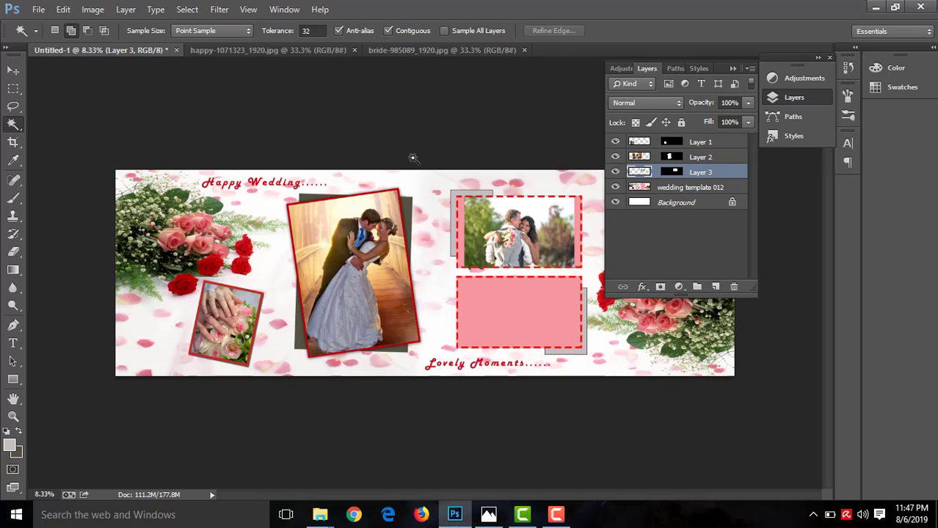
Scale the pasted happy-1071323 photo to about 123% by dragging its corners, then commit.
key("ctrl+t")
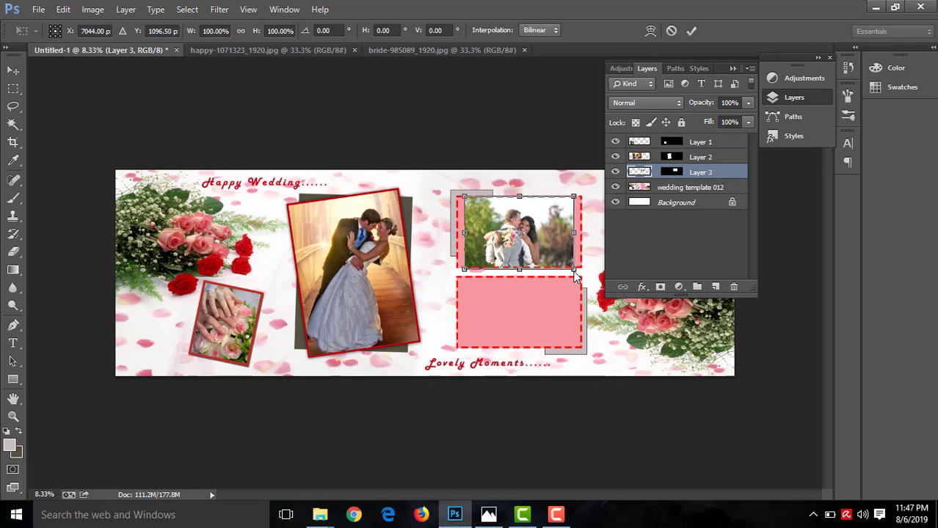
mouse_move(573, 270)
left_mouse_down()
mouse_move(591, 277)
mouse_move(580, 274)
left_mouse_up()
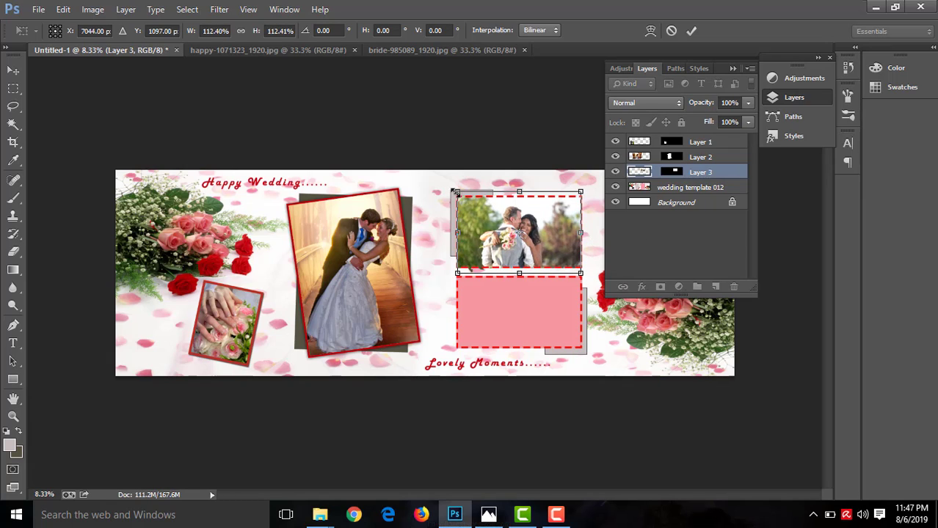
left_click_drag(455, 192, 449, 186)
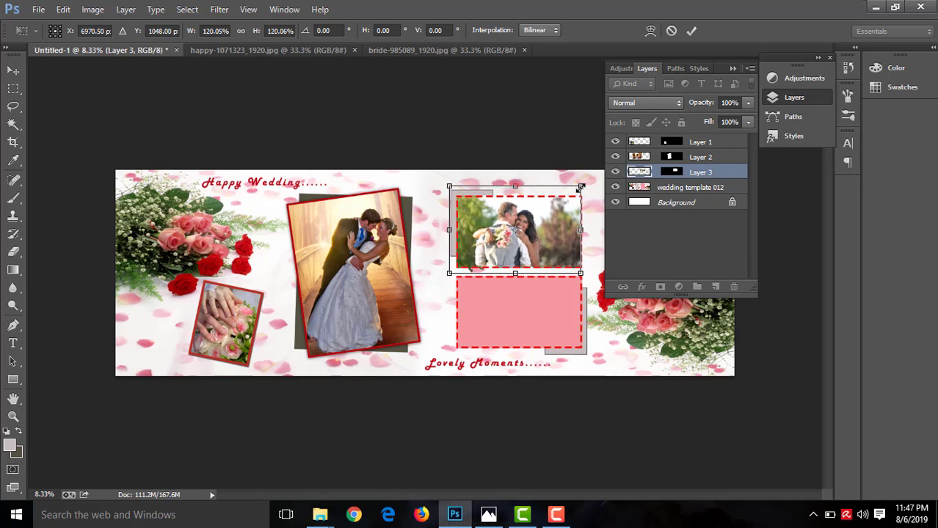
left_click_drag(580, 188, 584, 184)
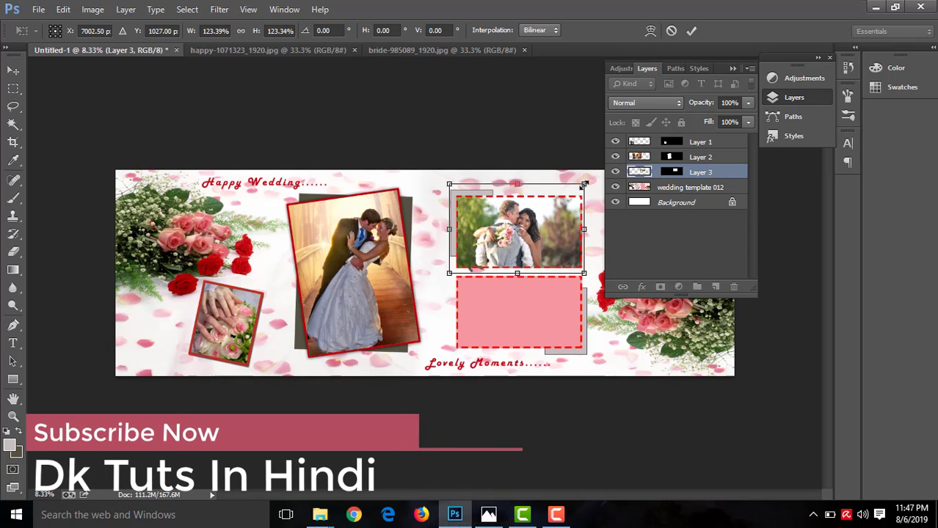
key("Return")
Apply Levels to the couple photo with a sampled black point and input levels 1, 1.55, 238.
key("w")
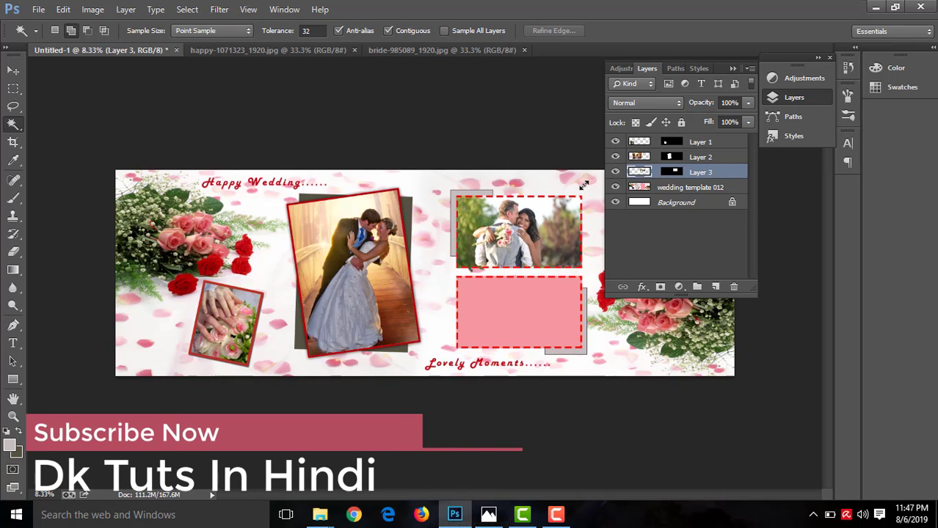
key("ctrl+l")
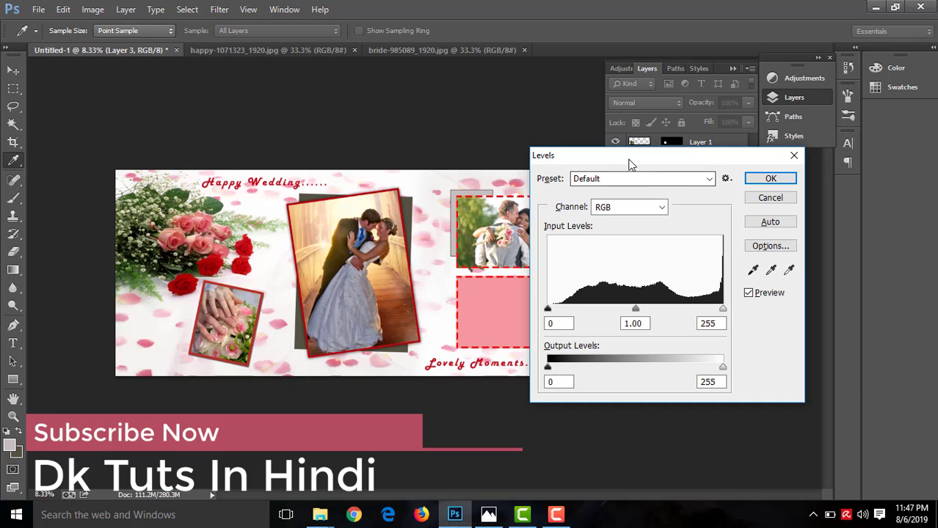
left_click_drag(628, 156, 711, 131)
left_click(835, 248)
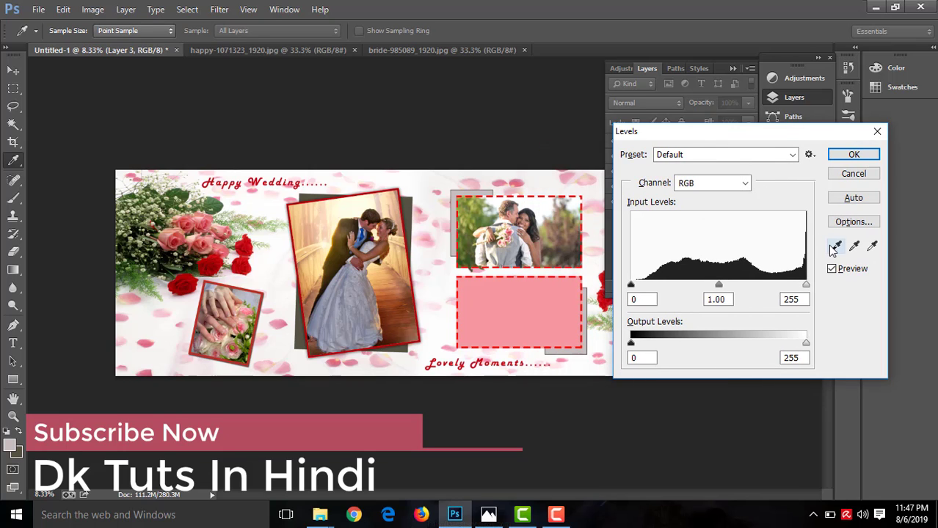
left_click(538, 222)
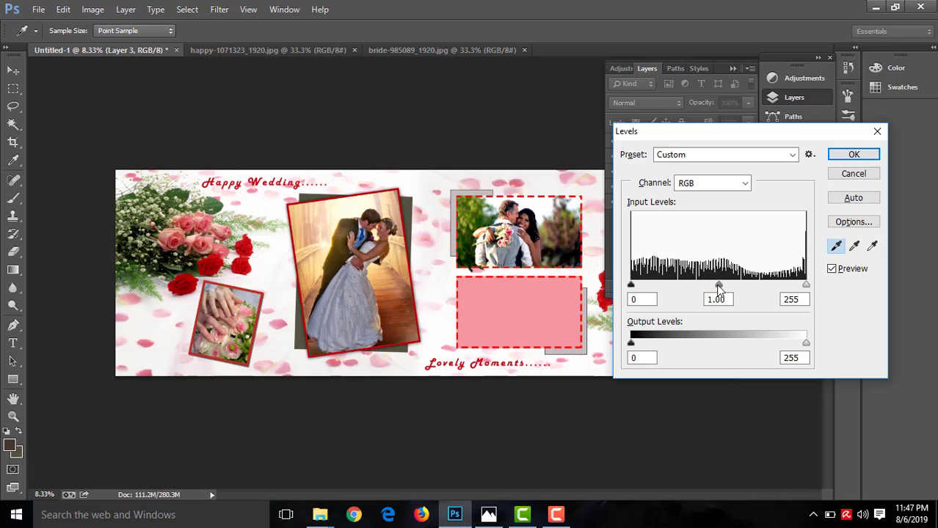
left_click_drag(718, 284, 697, 286)
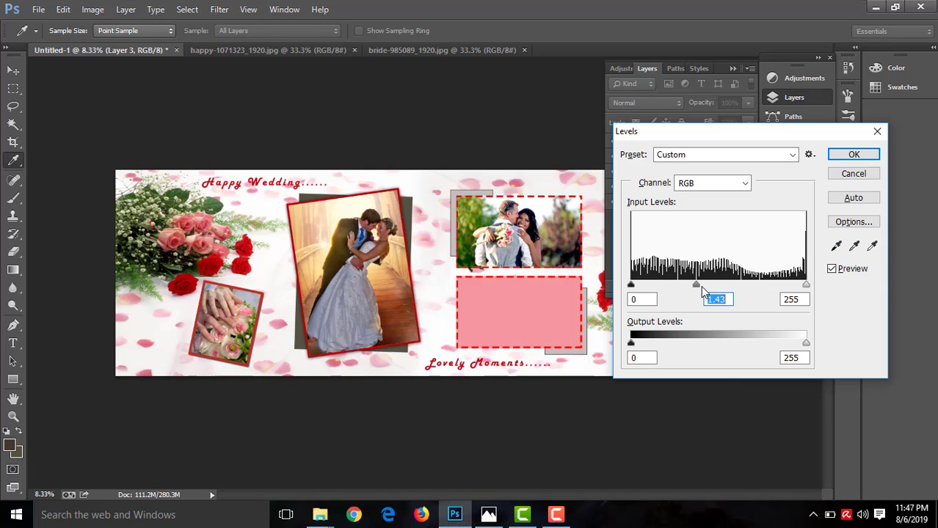
left_click_drag(806, 285, 795, 286)
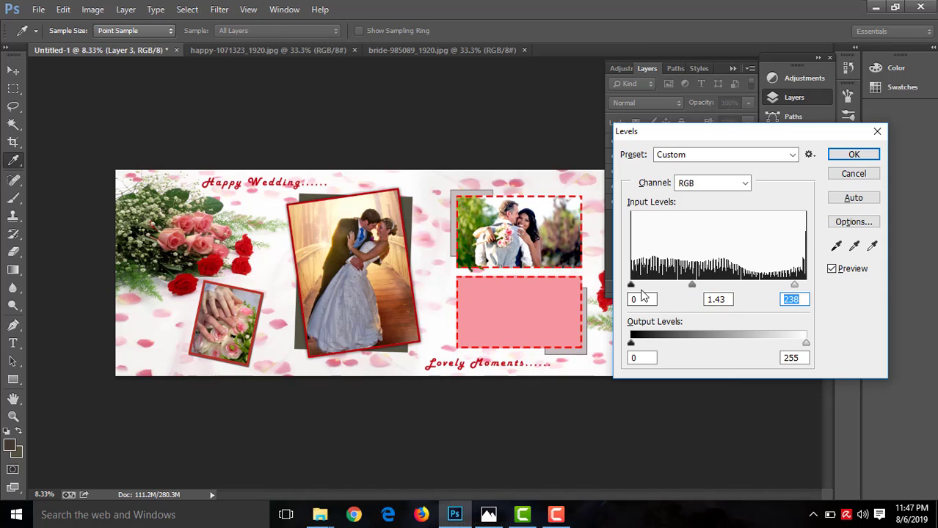
left_click_drag(634, 286, 631, 286)
left_click_drag(690, 286, 684, 289)
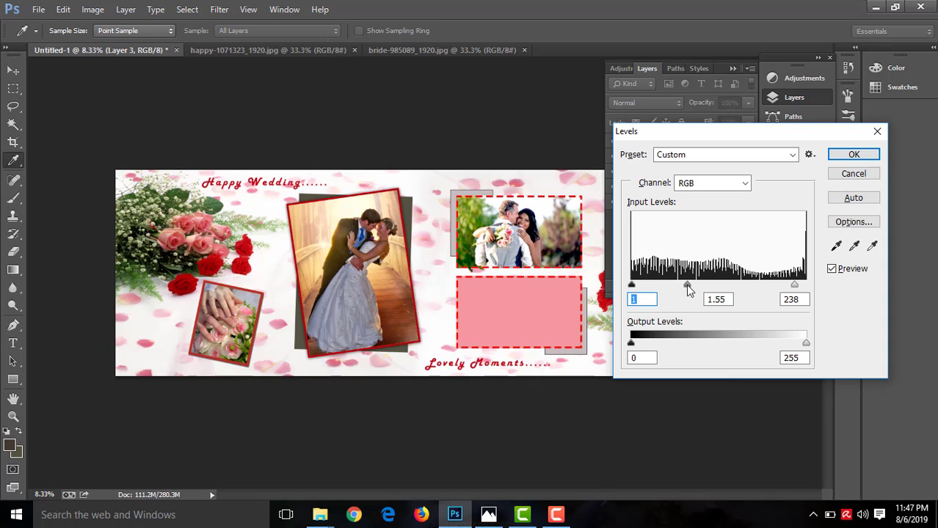
left_click(688, 286)
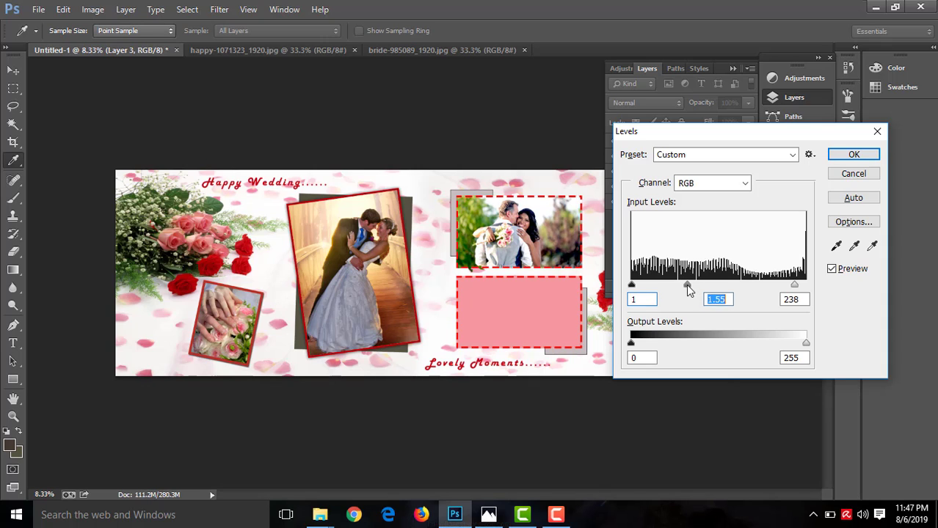
left_click(852, 155)
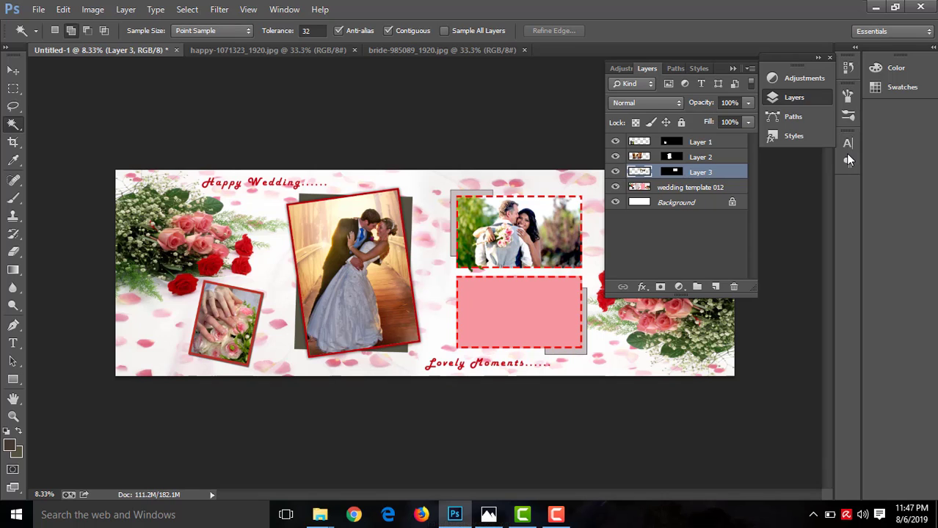
Give the couple photo Brightness/Contrast of brightness 5 and contrast -5.
left_click(93, 10)
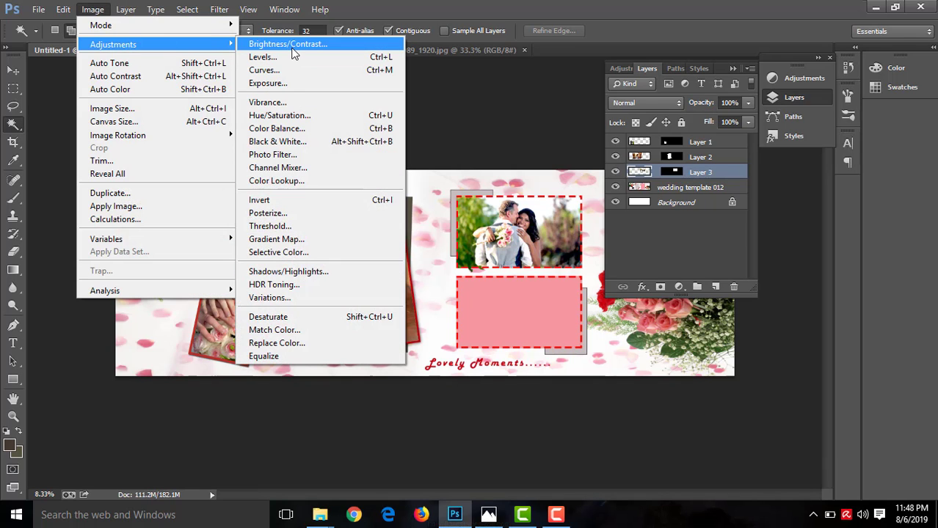
left_click(290, 46)
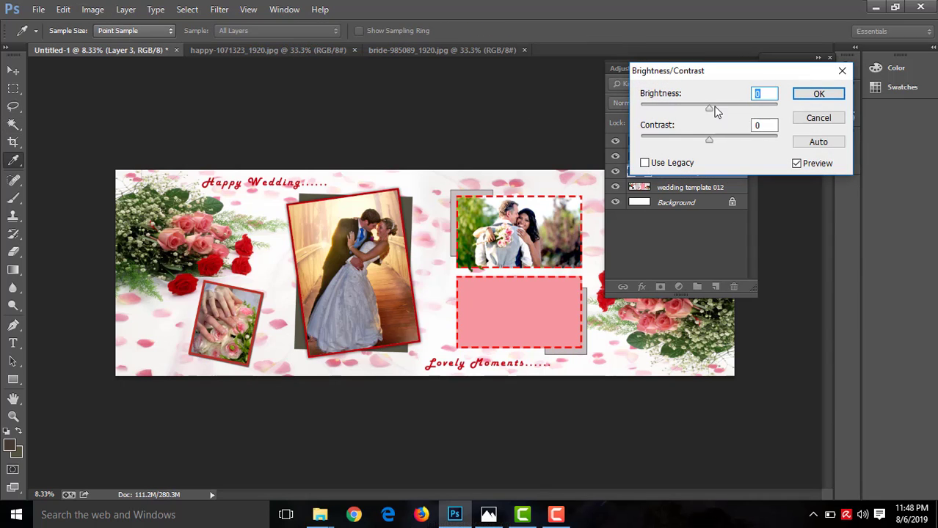
mouse_move(708, 108)
left_mouse_down()
mouse_move(710, 141)
mouse_move(702, 141)
left_mouse_up()
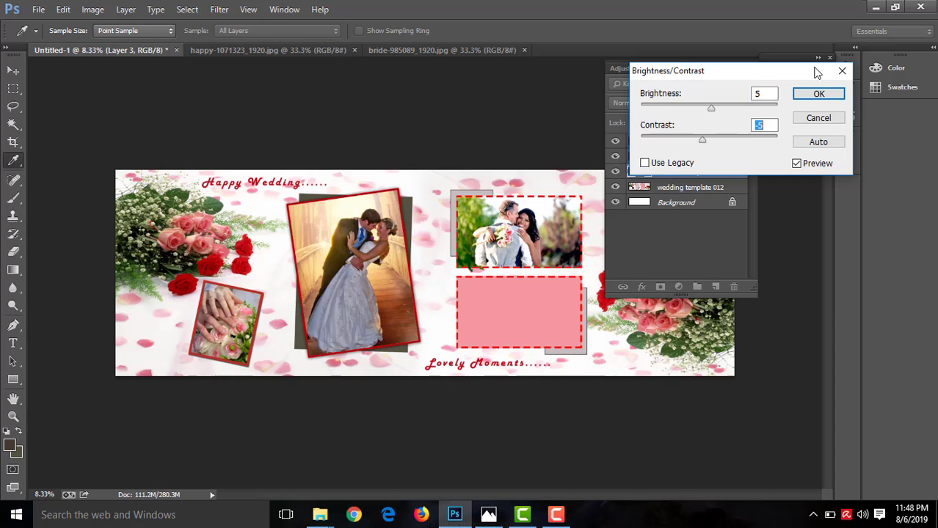
left_click(816, 92)
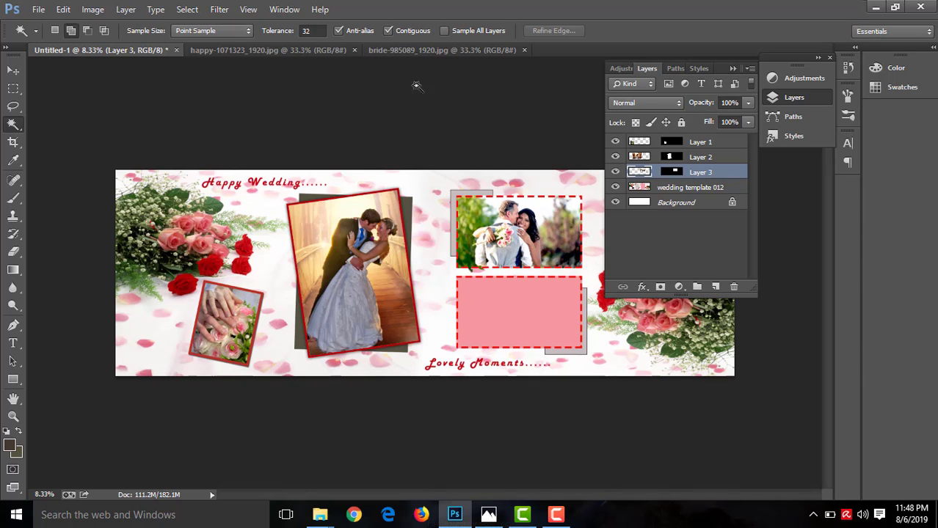
Select the pink lower-right box on the template and Paste Into it the whole bride photo.
left_click(712, 187)
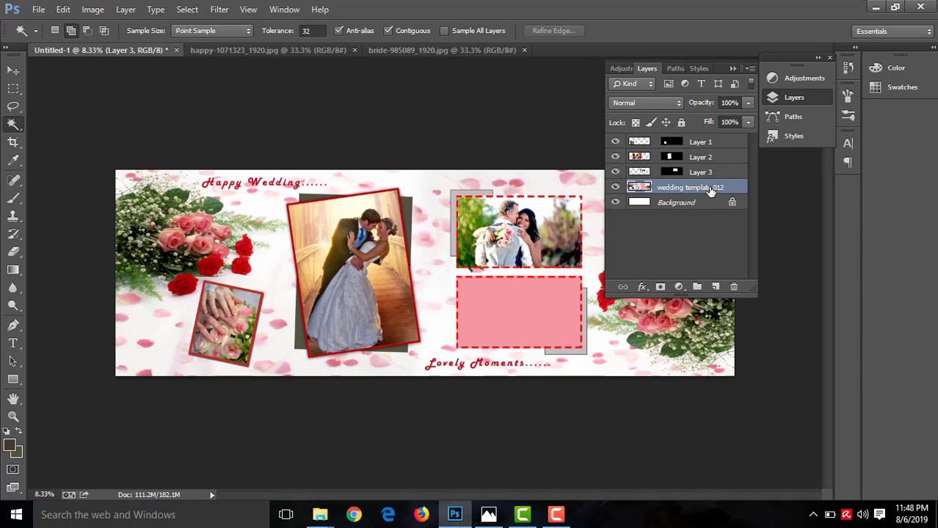
left_click(508, 330)
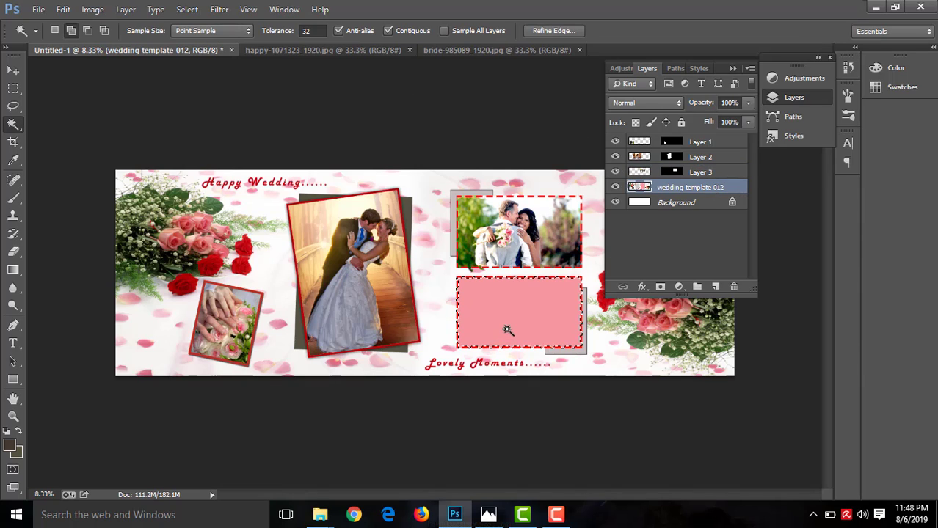
left_click(461, 52)
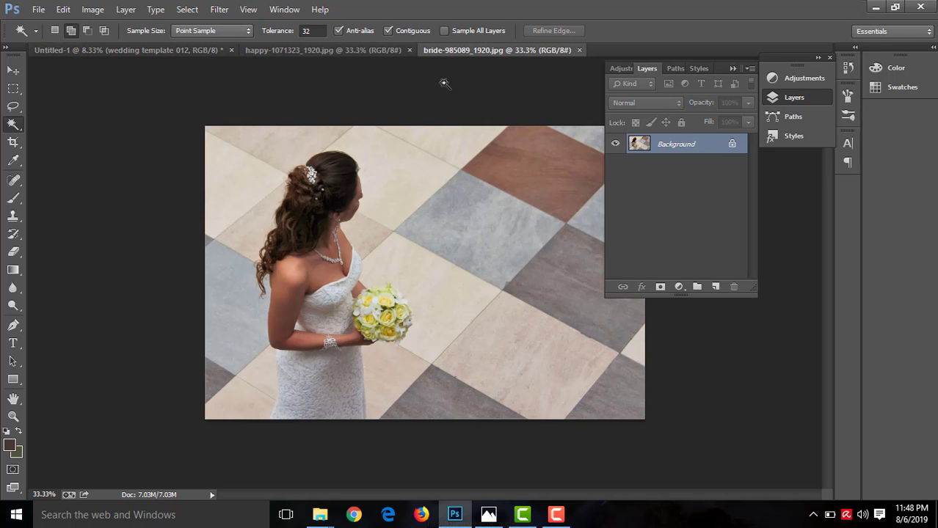
key("ctrl+a")
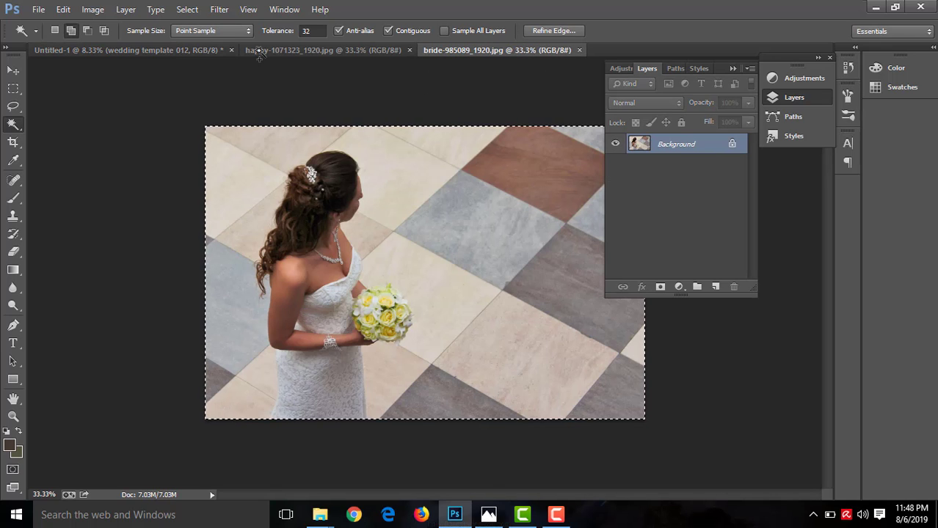
left_click(133, 47)
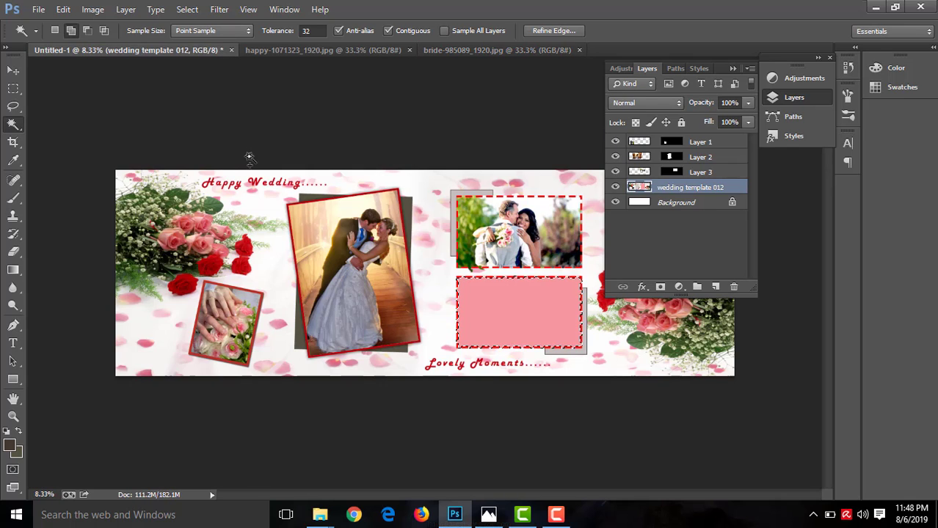
left_click(63, 9)
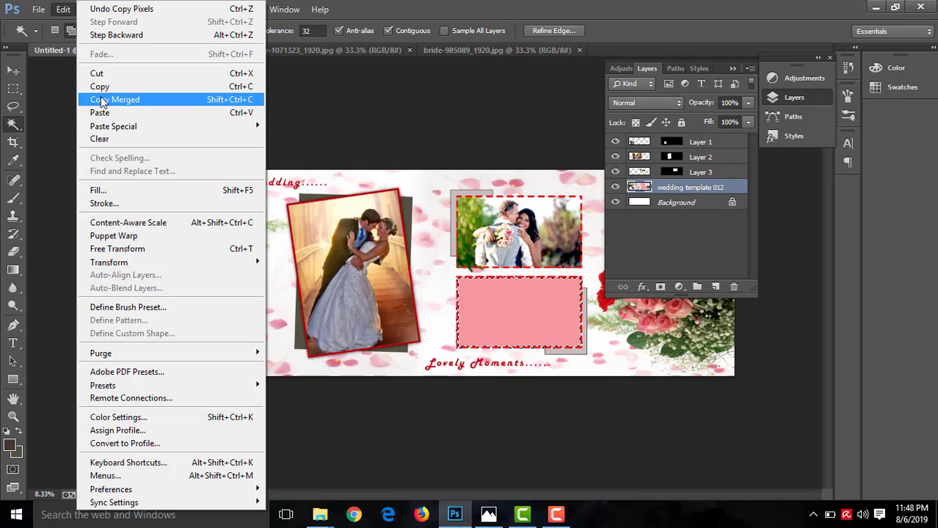
mouse_move(113, 126)
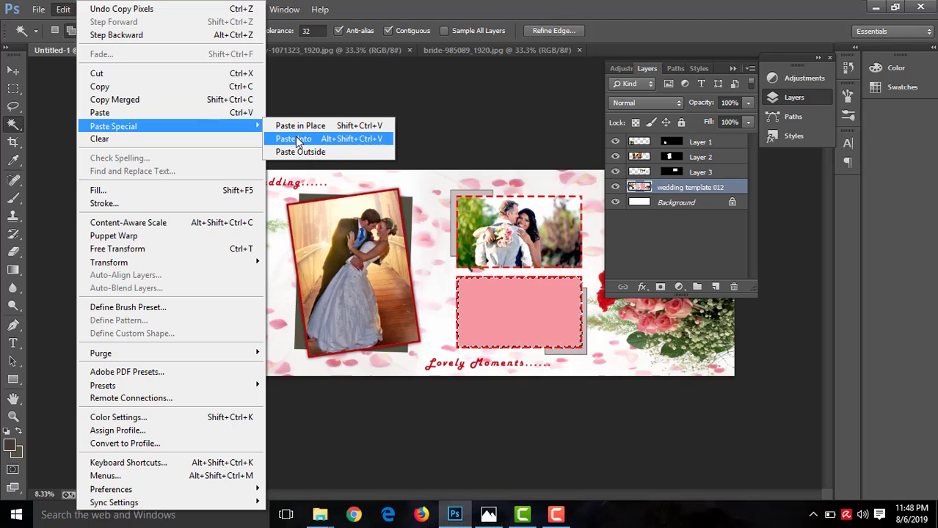
left_click(295, 138)
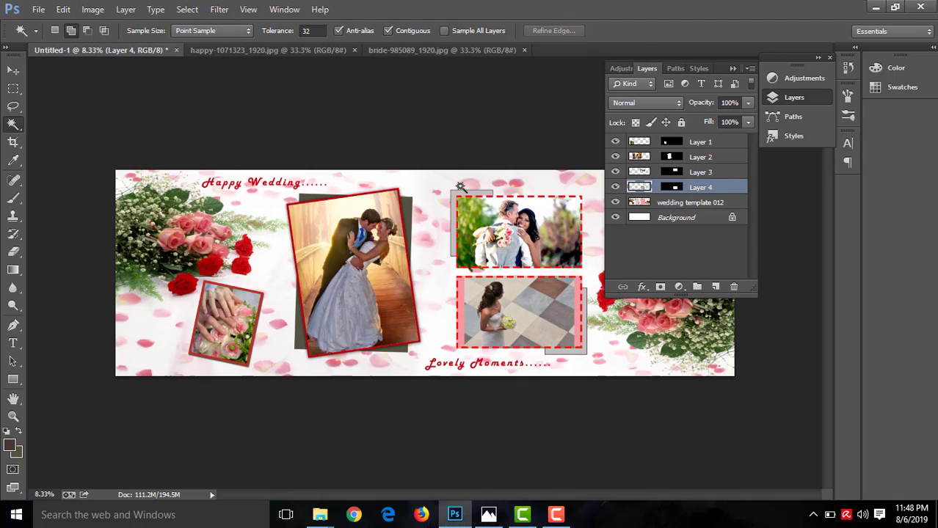
Enlarge the bride photo to about 128.5%, nudge it lower and right, and commit the transform.
key("ctrl+t")
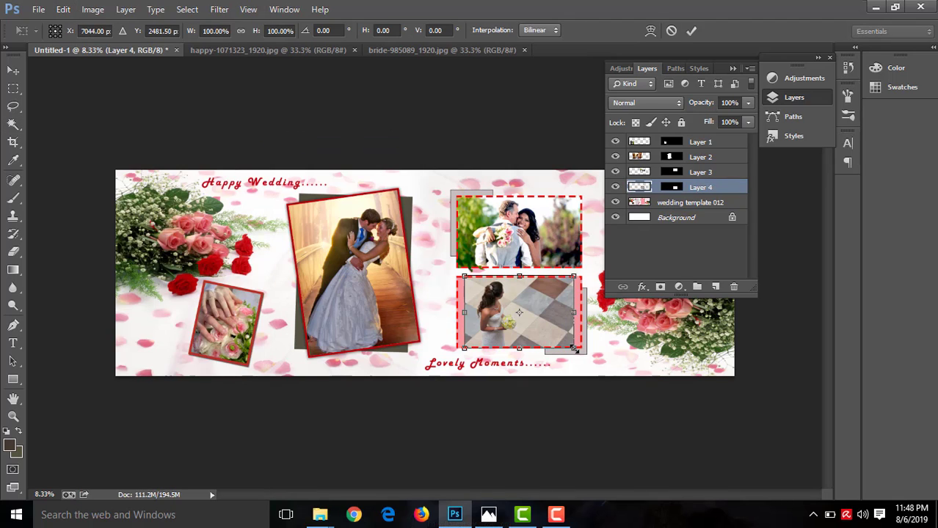
left_click_drag(575, 348, 594, 356)
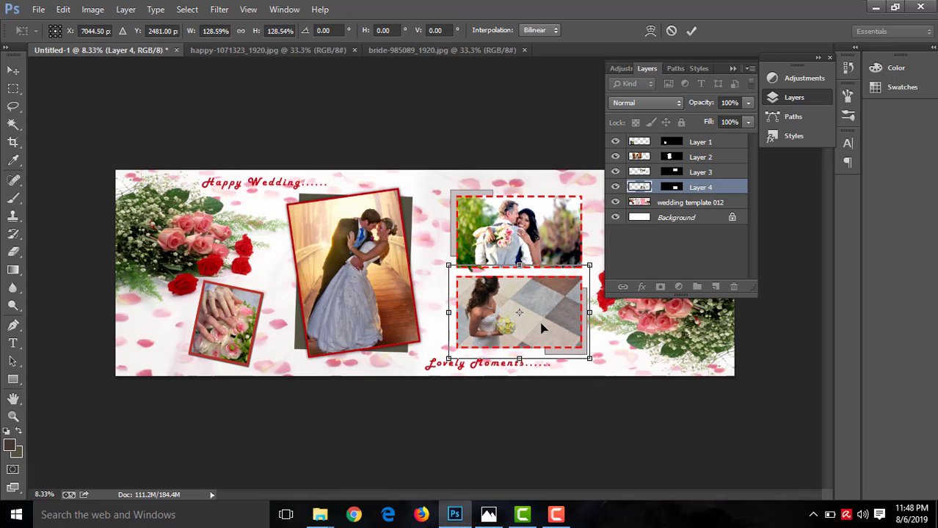
left_click_drag(542, 328, 543, 335)
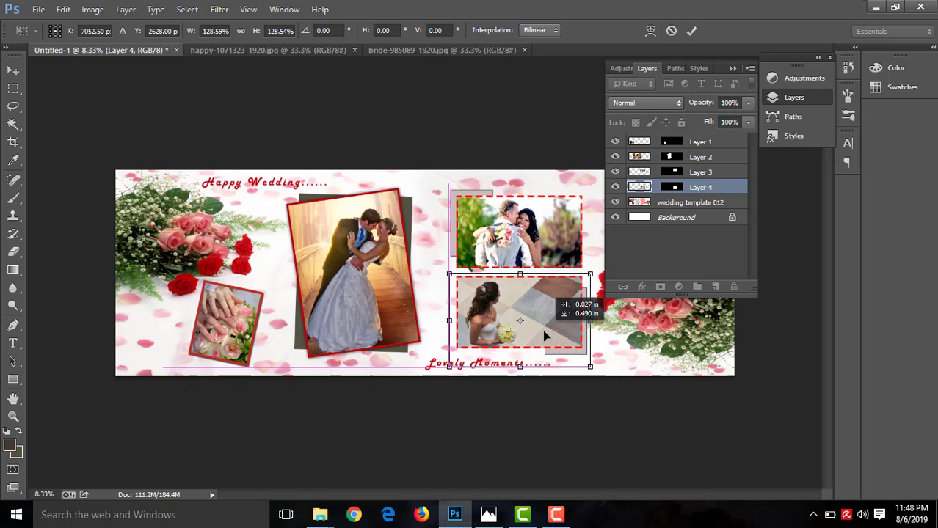
left_click_drag(545, 335, 547, 336)
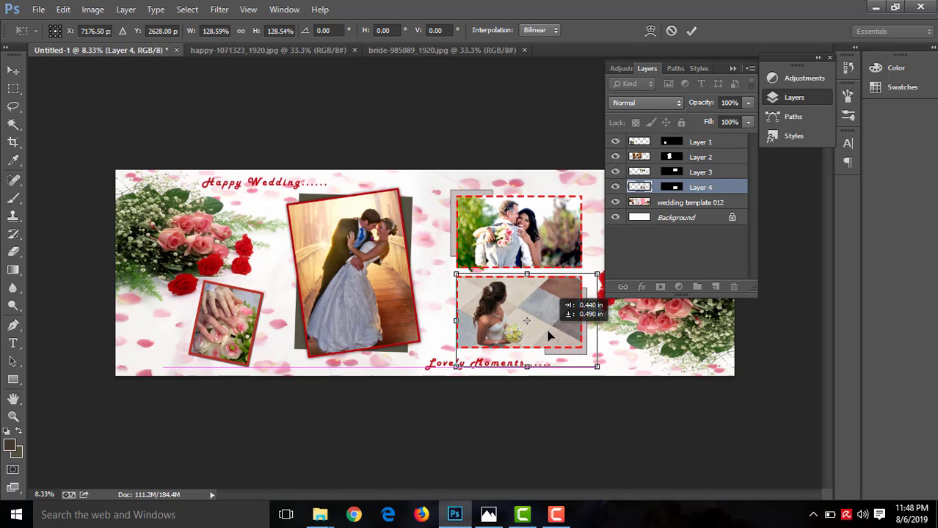
key("Return")
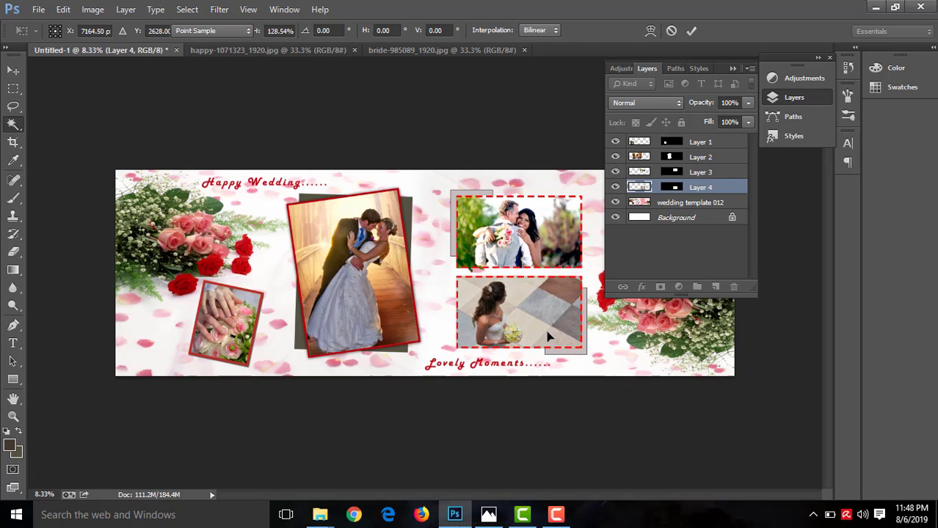
key("w")
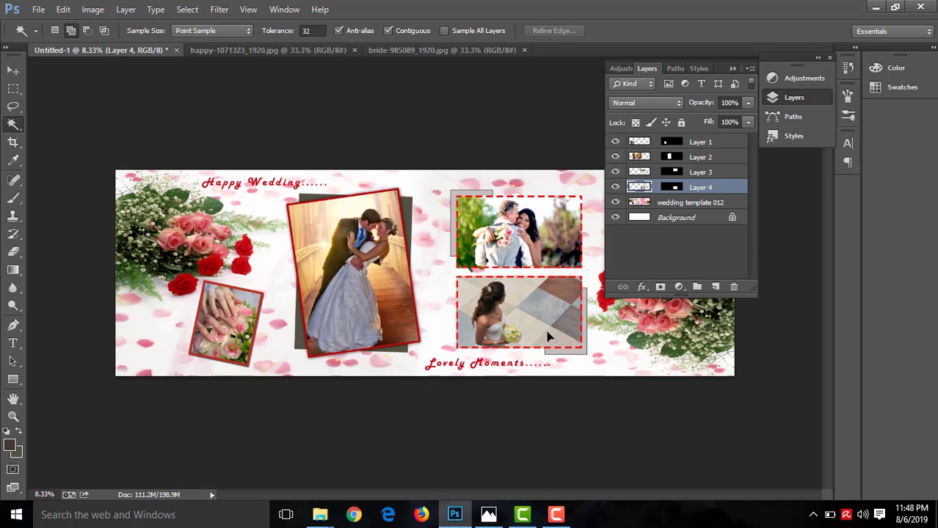
Apply Levels to the bride photo with a sampled black point and input levels 4, 1.03, 226.
key("ctrl+l")
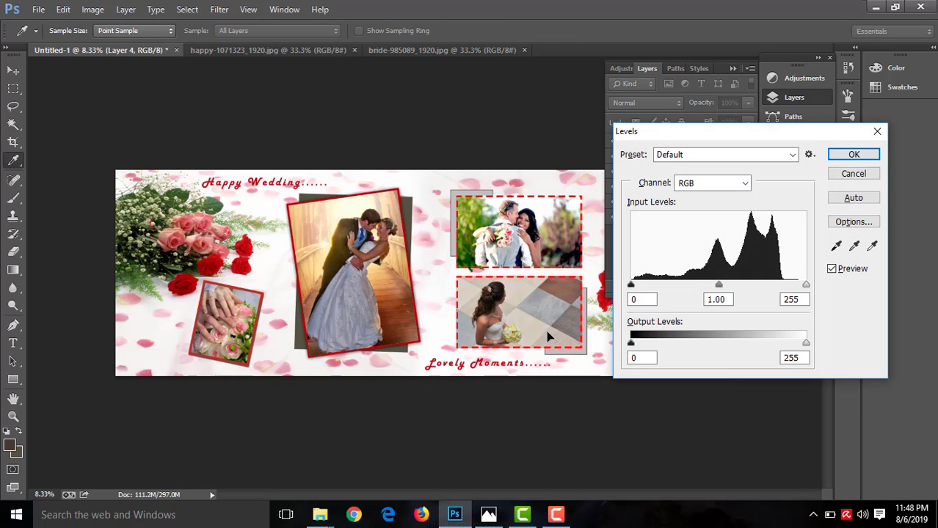
left_click(836, 247)
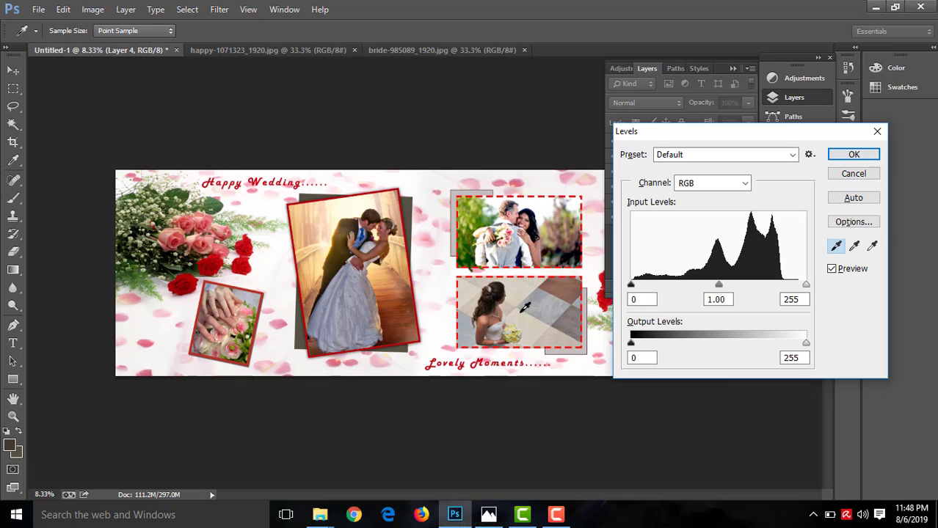
left_click(503, 285)
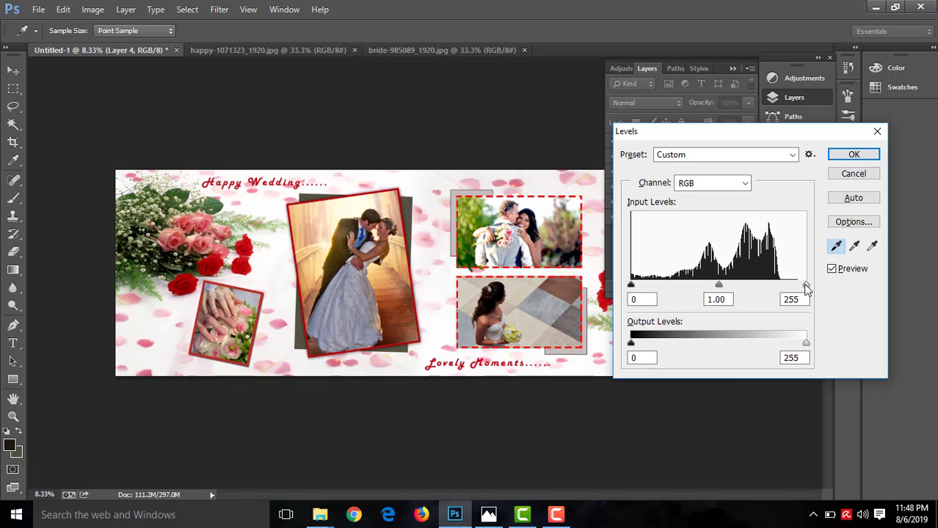
left_click_drag(805, 284, 786, 285)
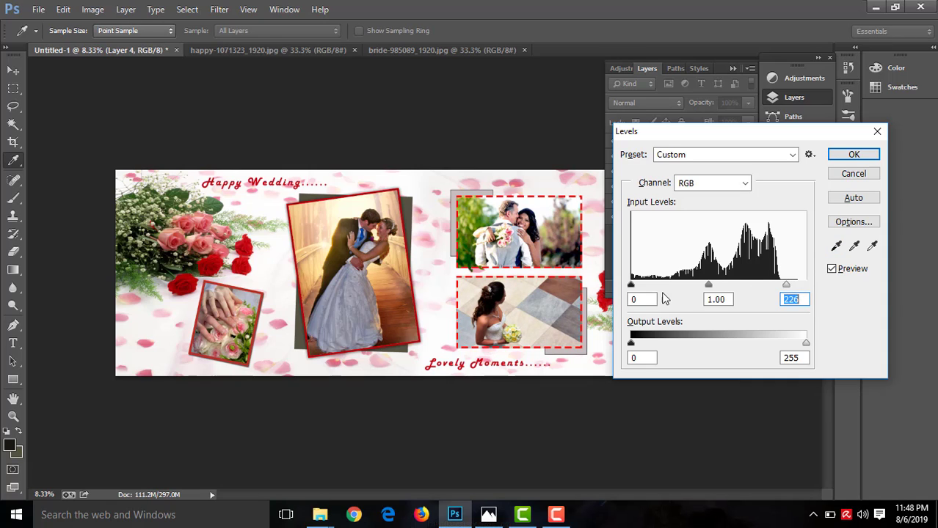
left_click_drag(631, 285, 633, 286)
left_click_drag(709, 285, 703, 286)
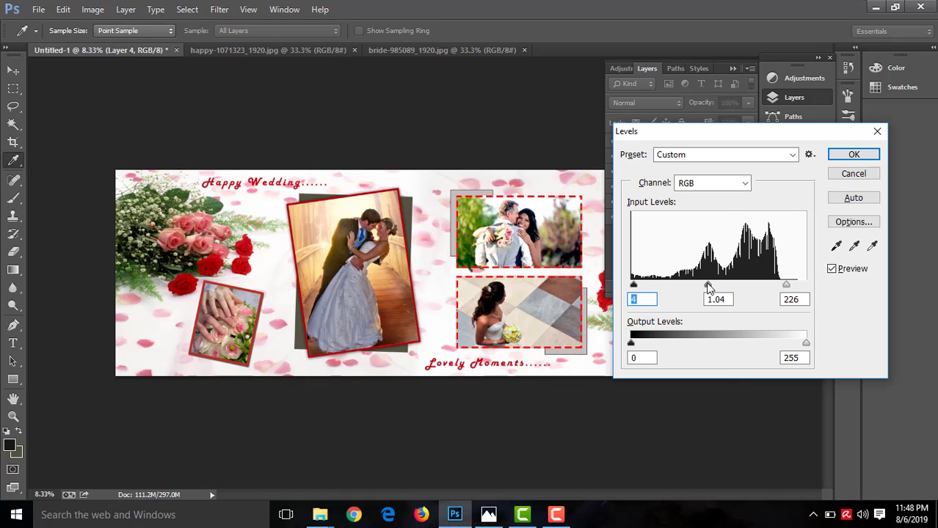
left_click(855, 155)
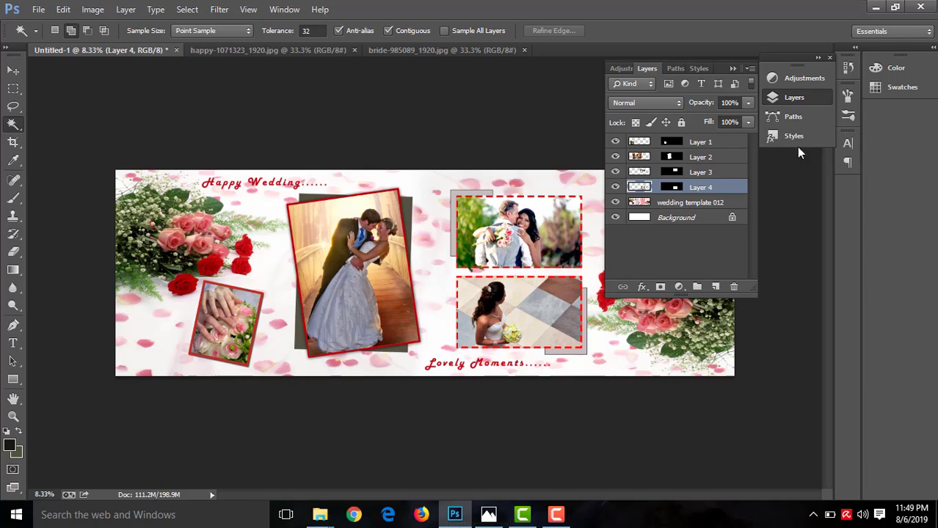
Collapse and close the floating Layers panel group, then zoom out to show the whole page.
left_click(731, 69)
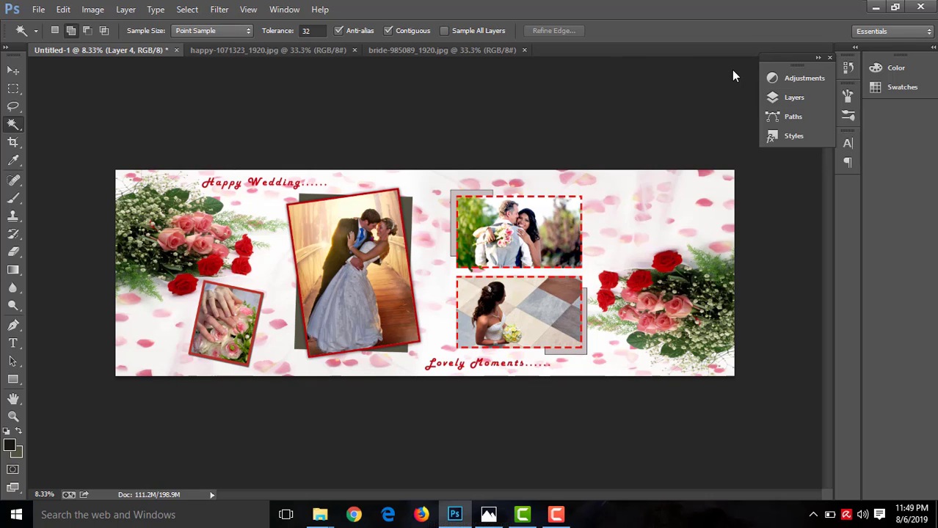
key("ctrl+plus")
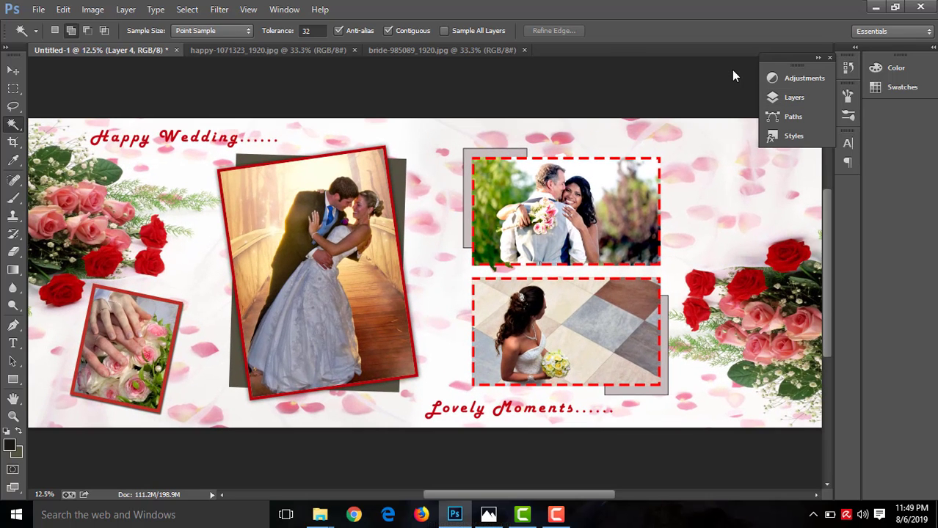
key("ctrl+minus")
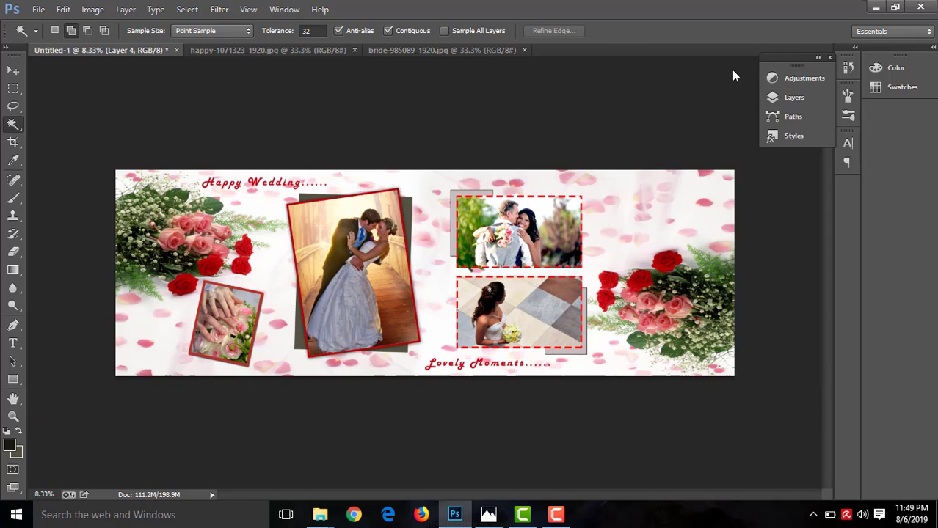
key("ctrl+plus")
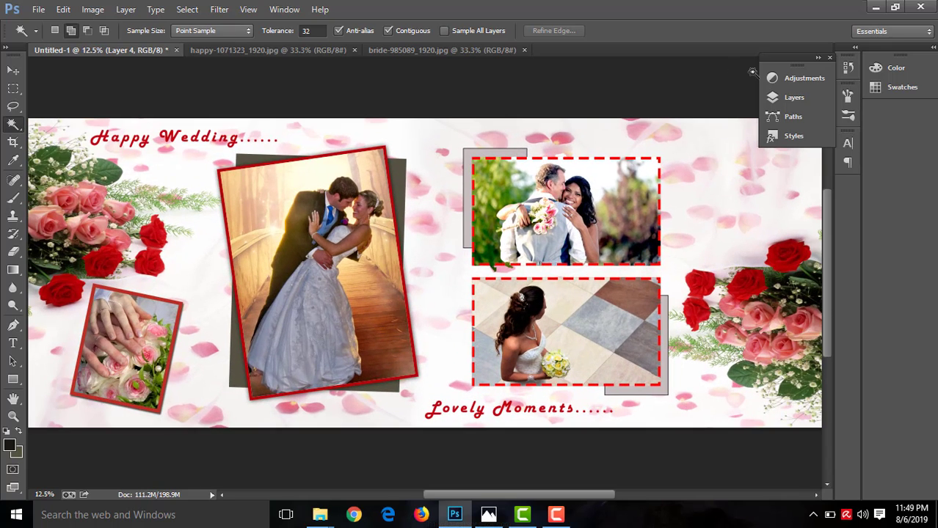
left_click(829, 58)
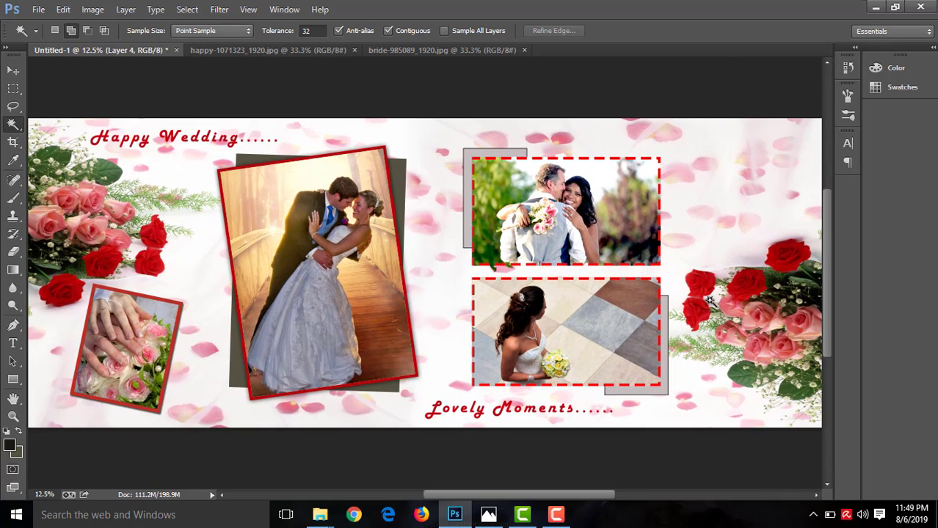
key("ctrl+minus")
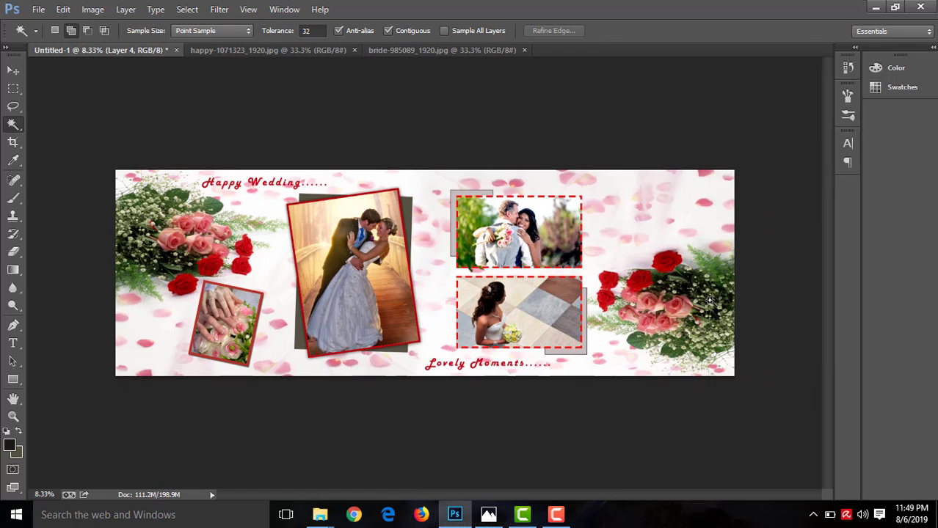
Start a Save As into folder 011 with JPEG chosen as the format.
left_click(38, 10)
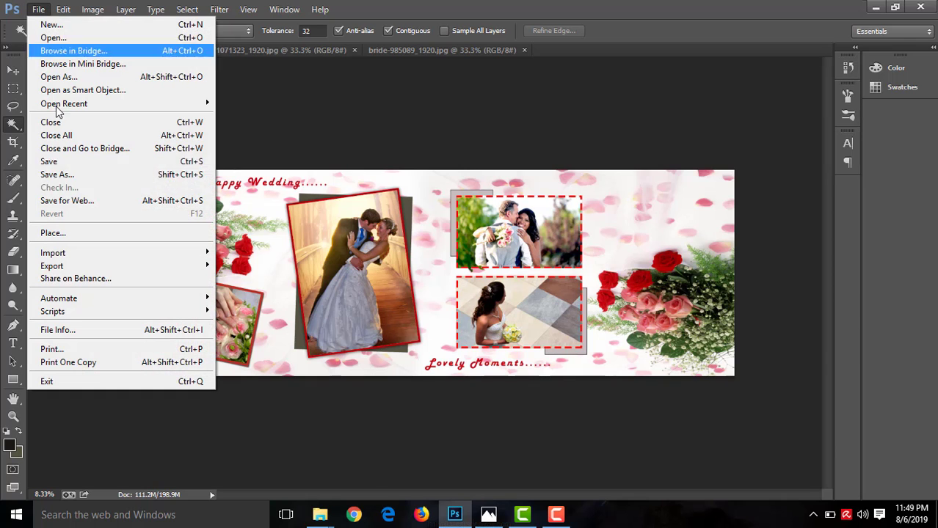
left_click(67, 177)
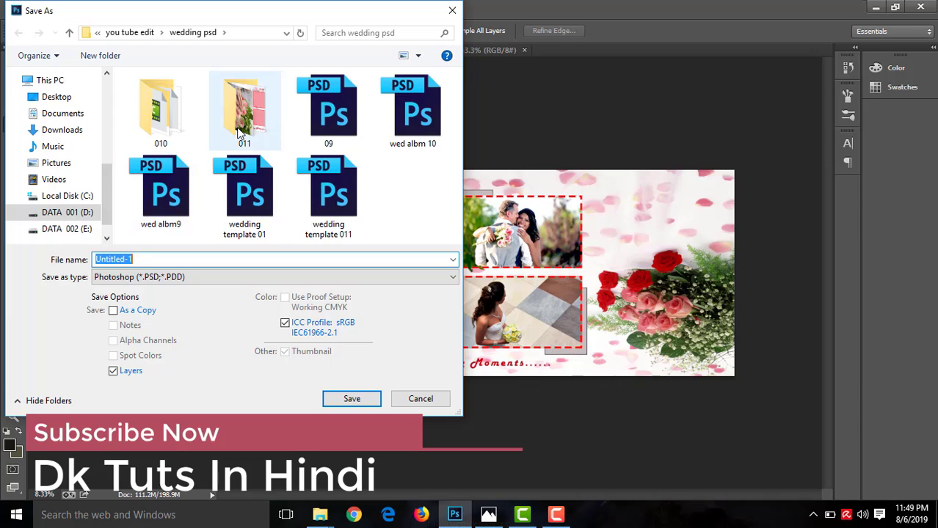
double_click(240, 132)
left_click(121, 278)
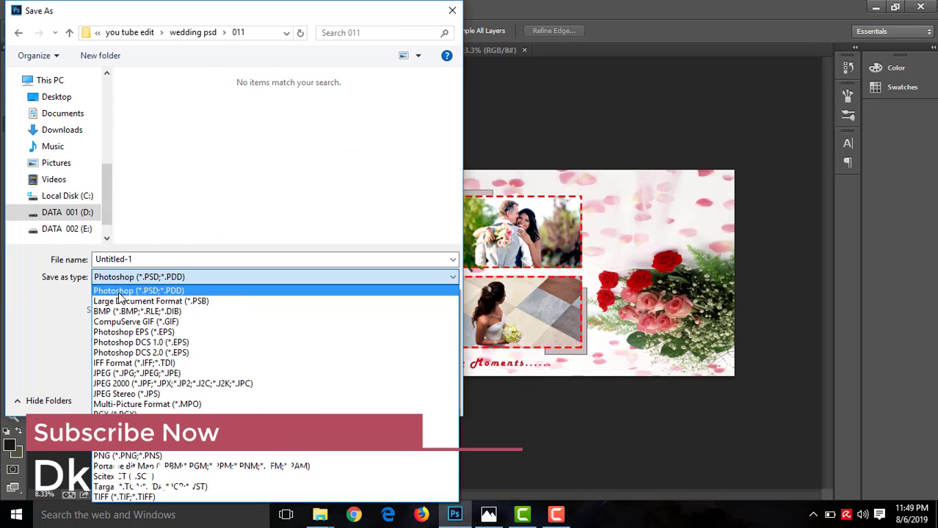
left_click(110, 373)
Save as 'wedding template 012a' with default JPEG options, then open wedding template 012 in Photos.
left_click(162, 262)
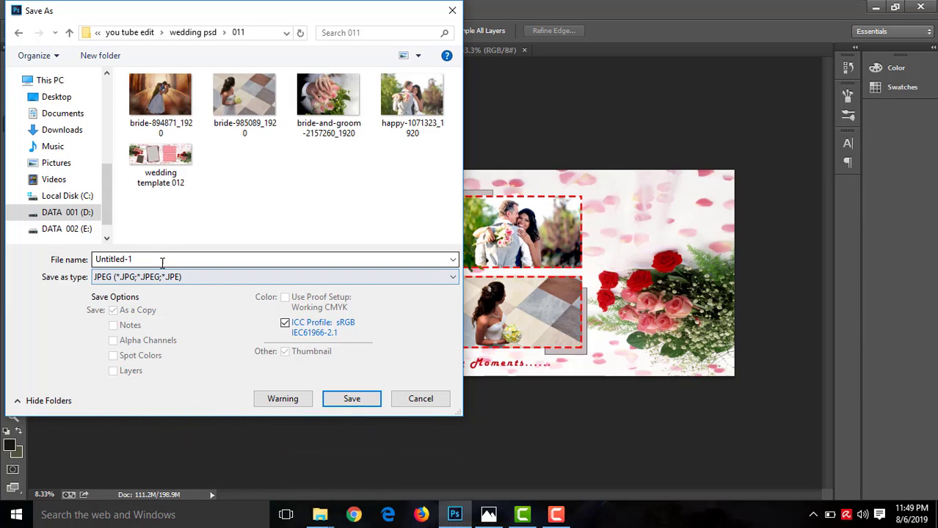
left_click(173, 179)
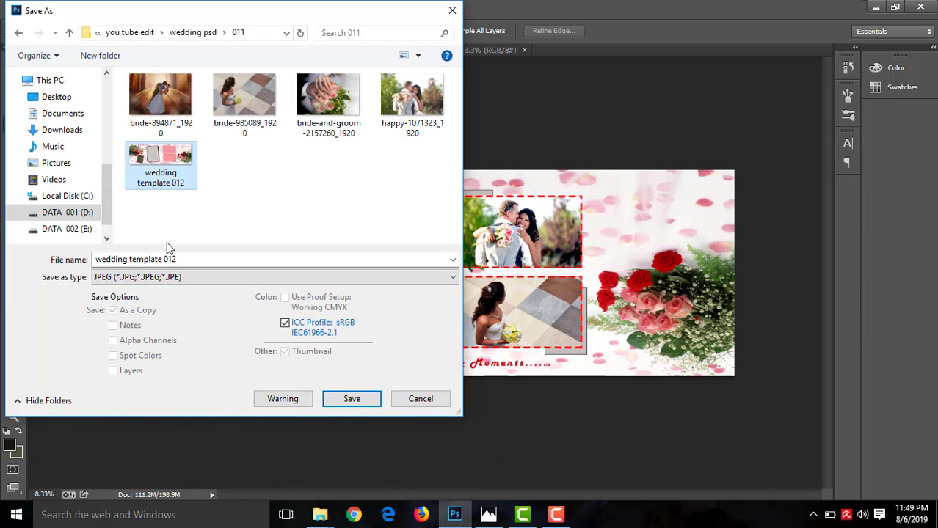
left_click(183, 261)
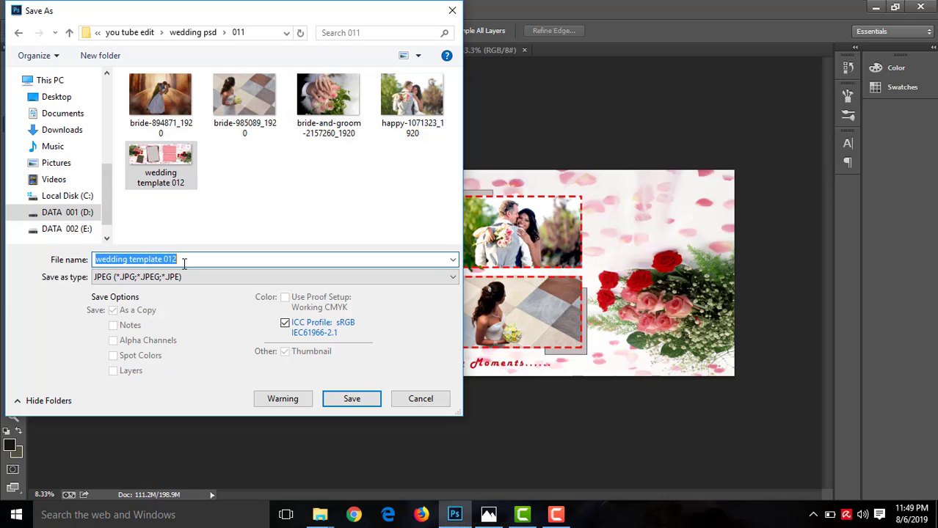
left_click(185, 261)
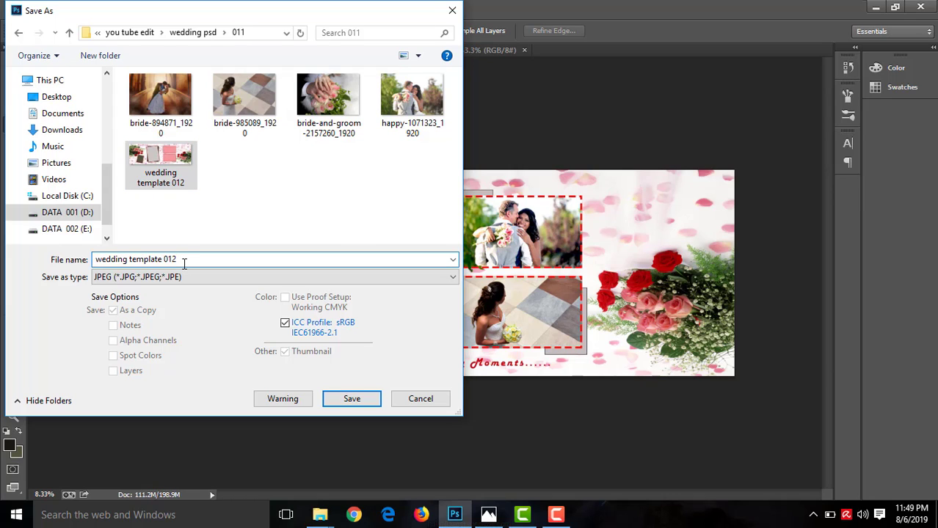
type("a")
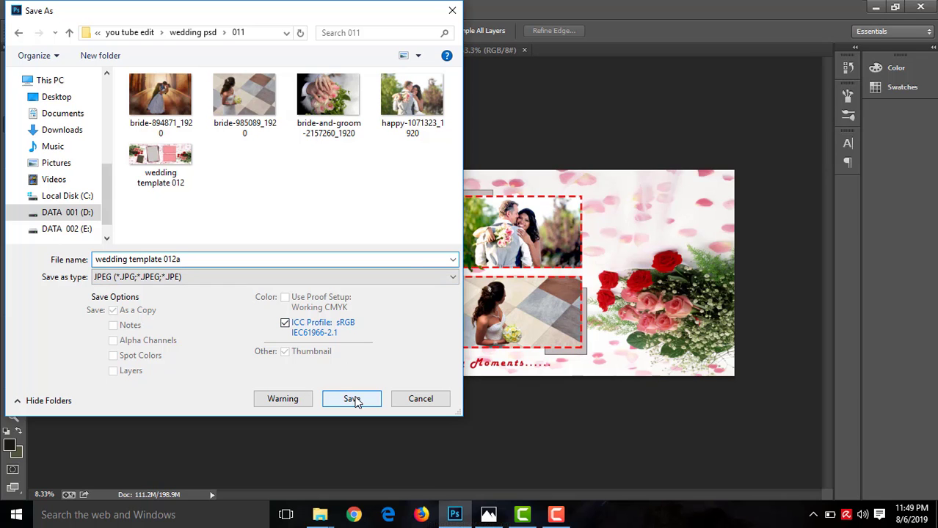
left_click(351, 399)
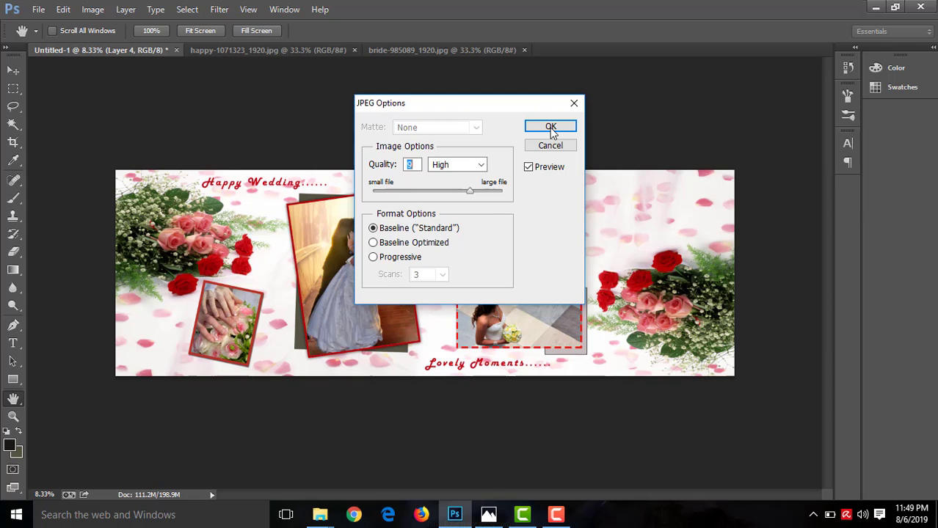
left_click(551, 128)
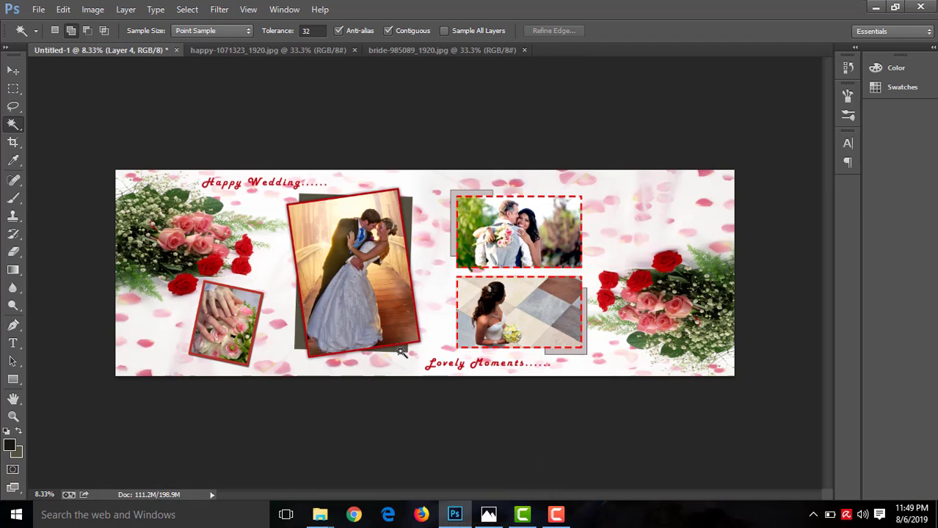
mouse_move(319, 514)
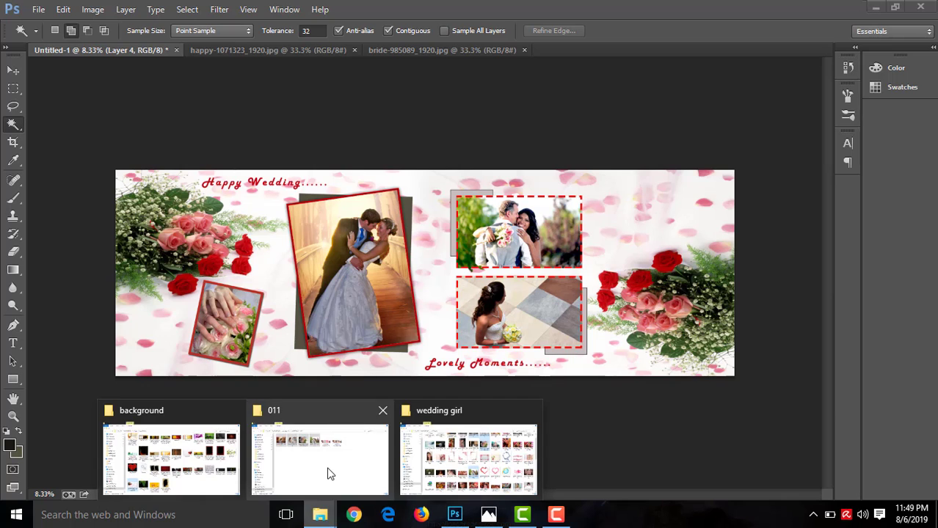
left_click(326, 472)
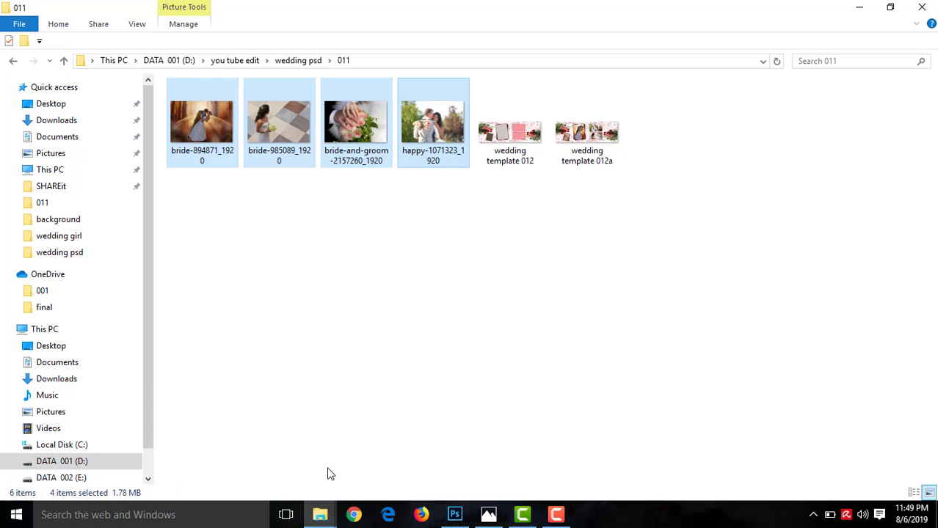
double_click(512, 150)
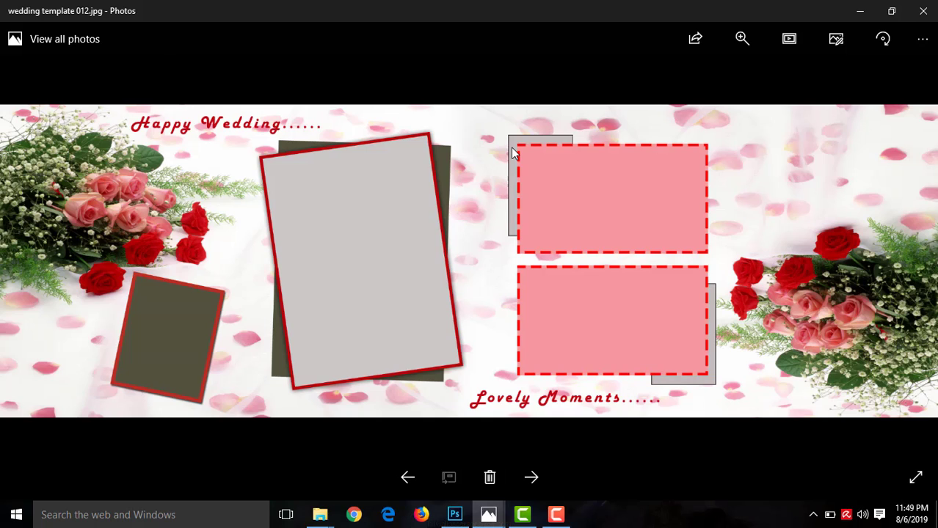
Advance to the next image, wedding template 012a.jpg, in Photos.
key("Right")
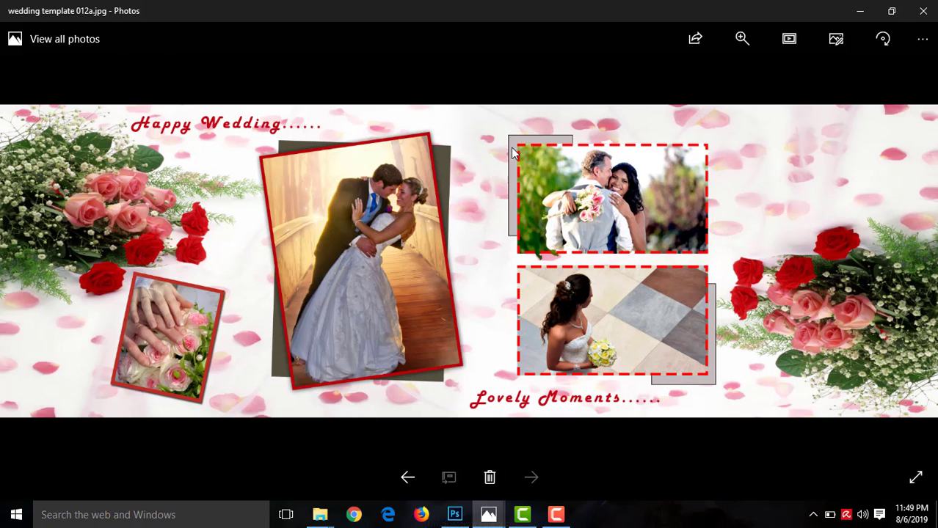